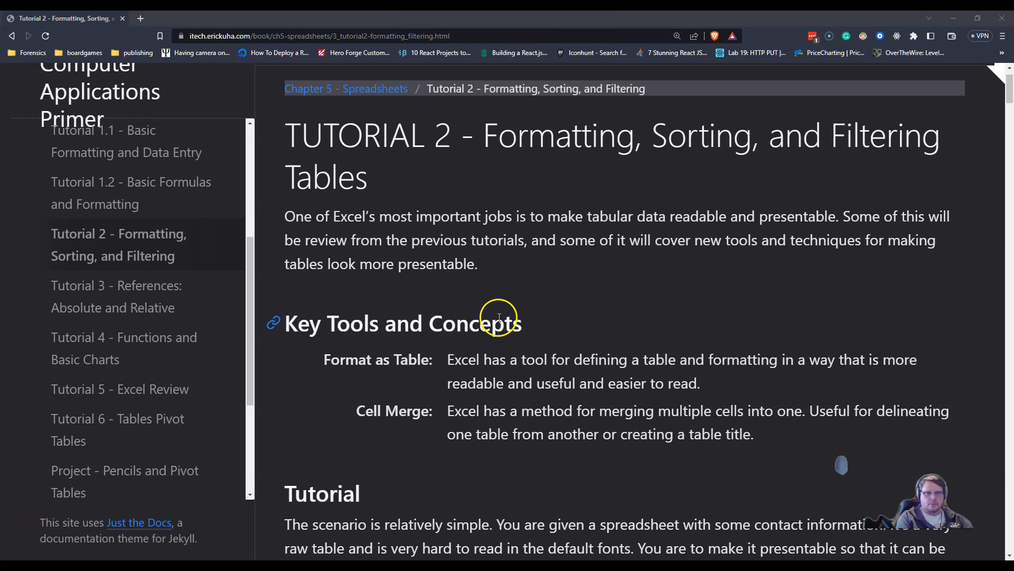
Step: Download the tutorial's Start File to the Downloads folder as formatting_start (1).xlsx and open it in Excel
scroll(538, 322, "down", 5)
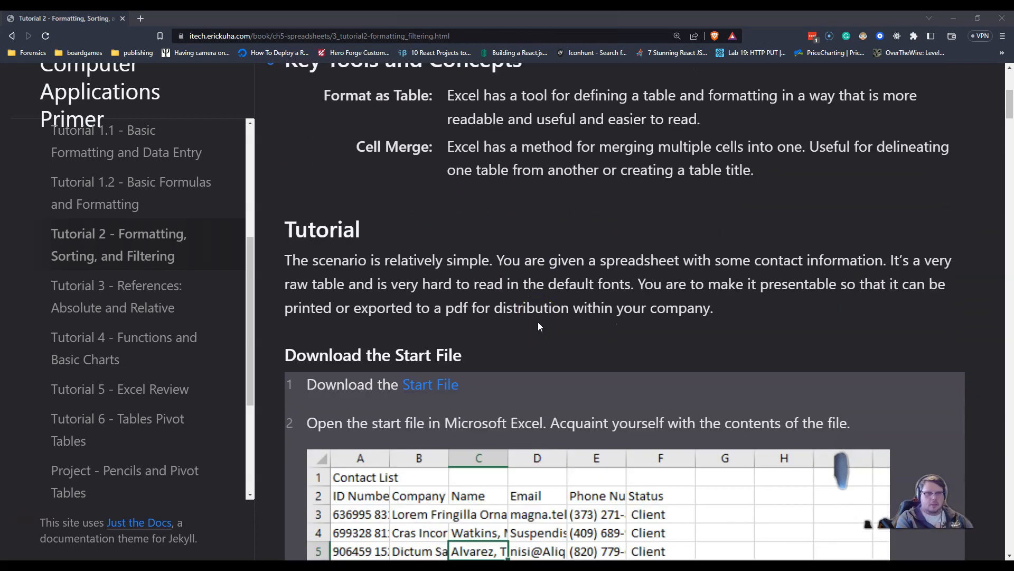
left_click(428, 338)
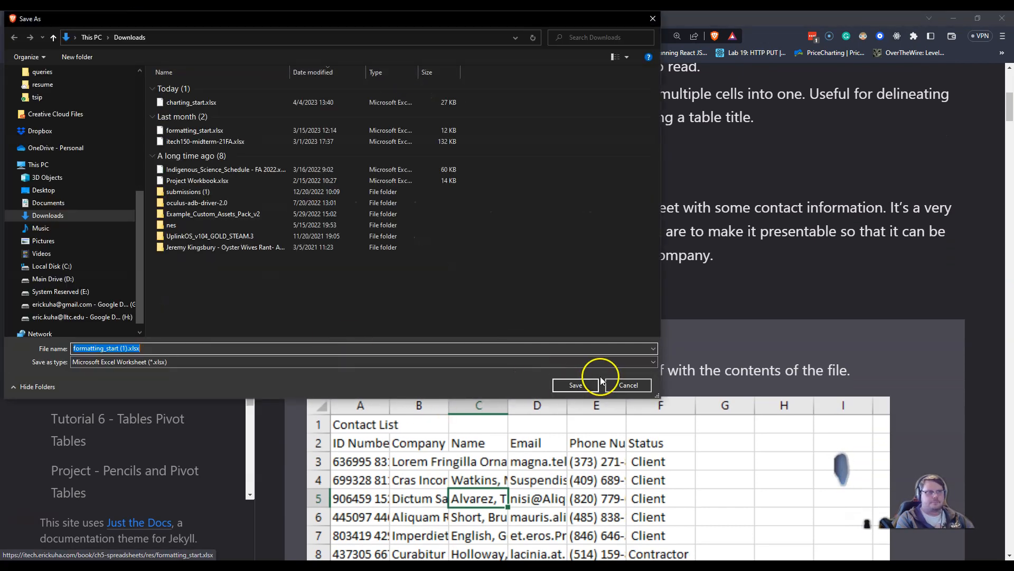
left_click(578, 384)
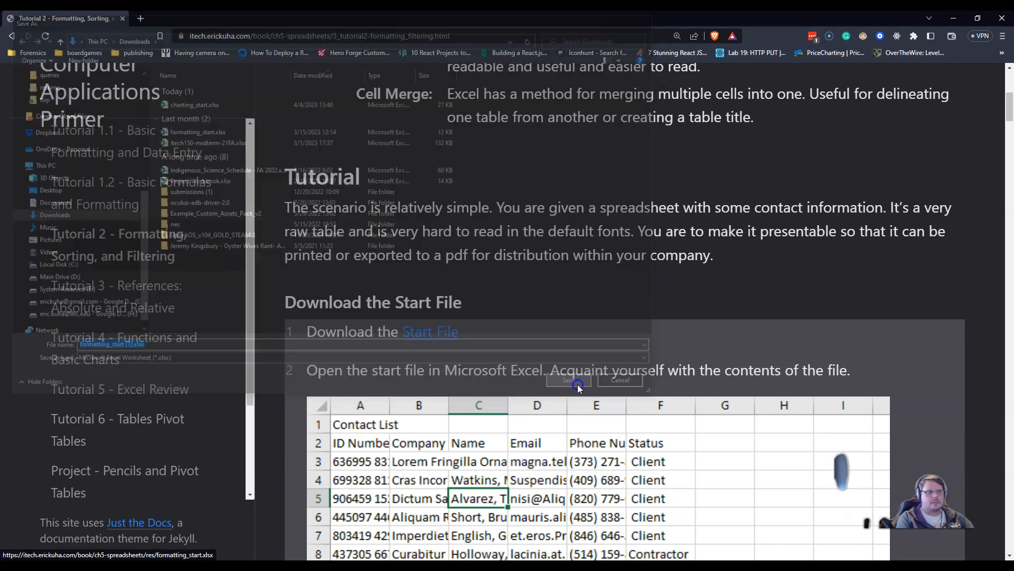
left_click(71, 550)
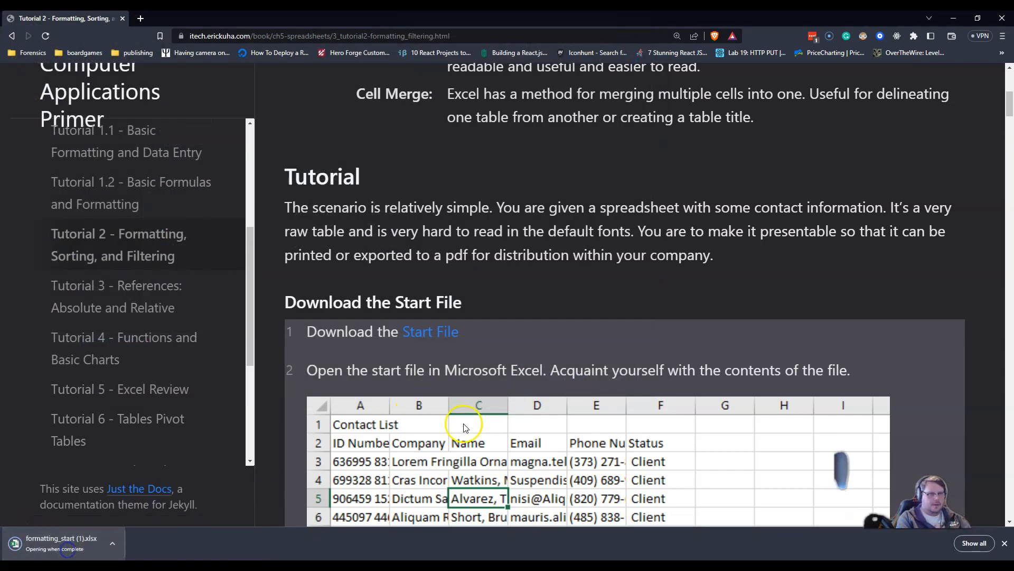
left_click(464, 400)
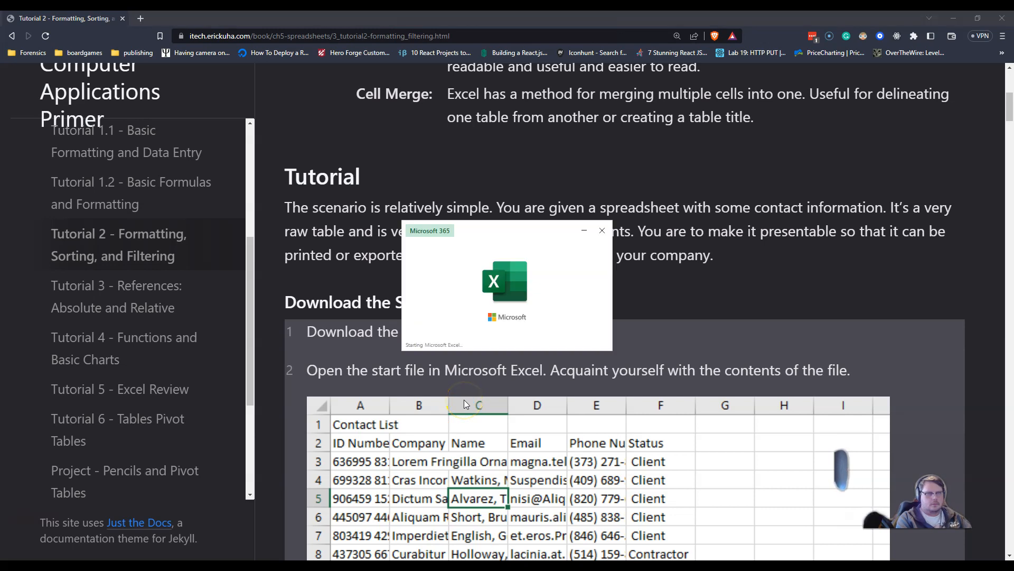
Step: Enable editing of the protected workbook and allow its external data content
left_click_drag(384, 17, 1, 153)
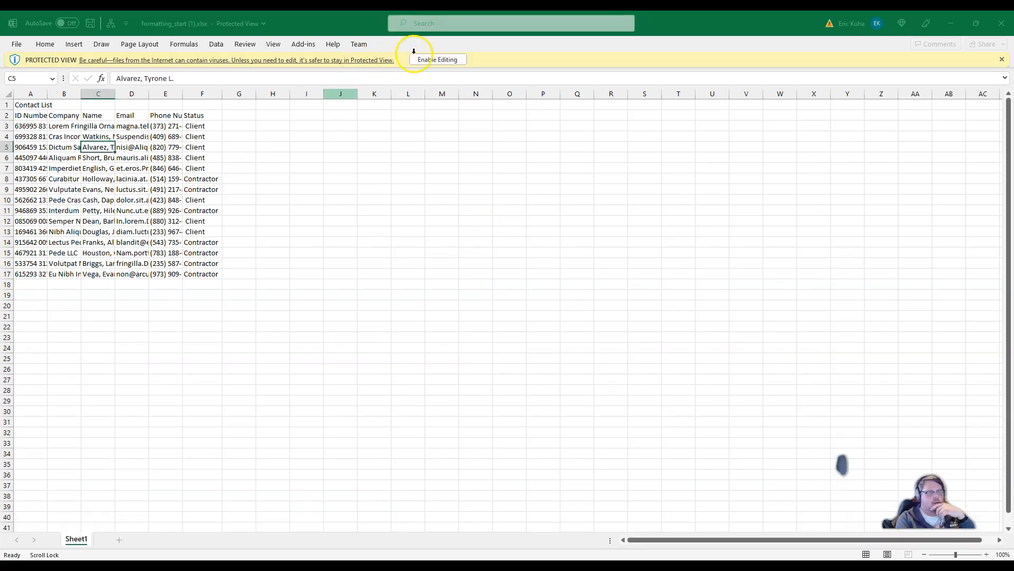
left_click(435, 62)
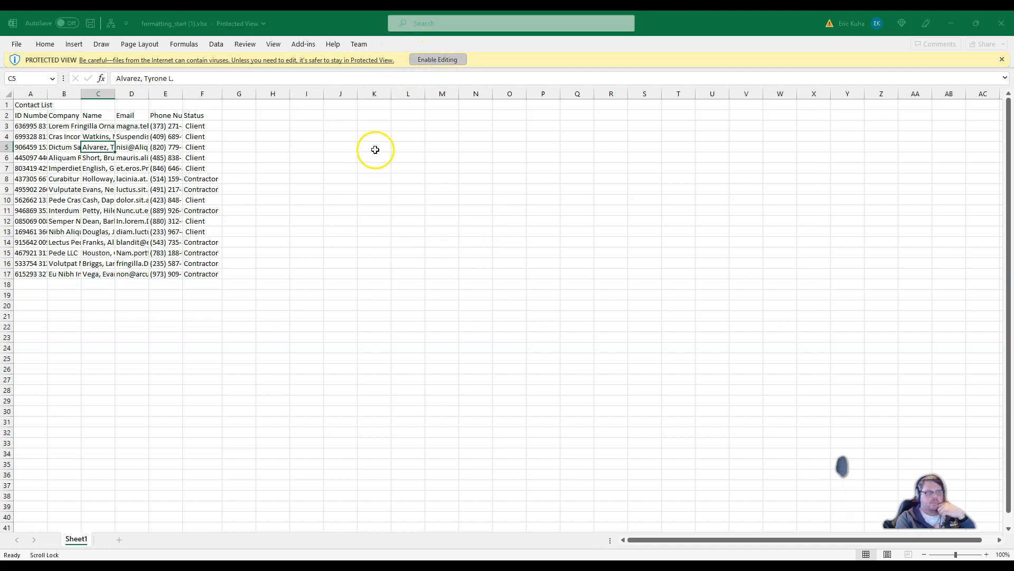
scroll(205, 241, "up", 3)
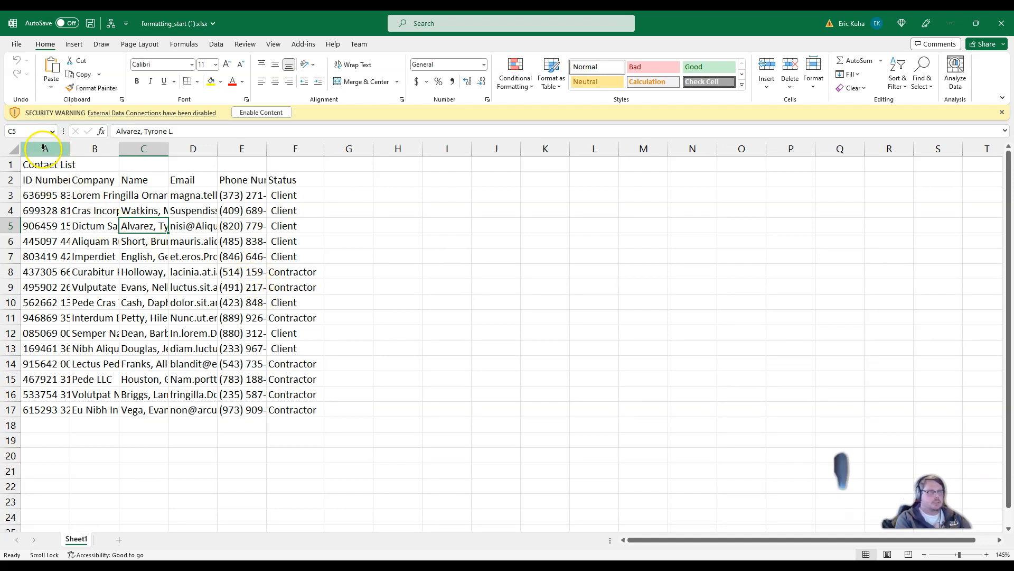
left_click(262, 112)
Step: Widen column A, then AutoFit its width to the ID Number entries
left_click(55, 136)
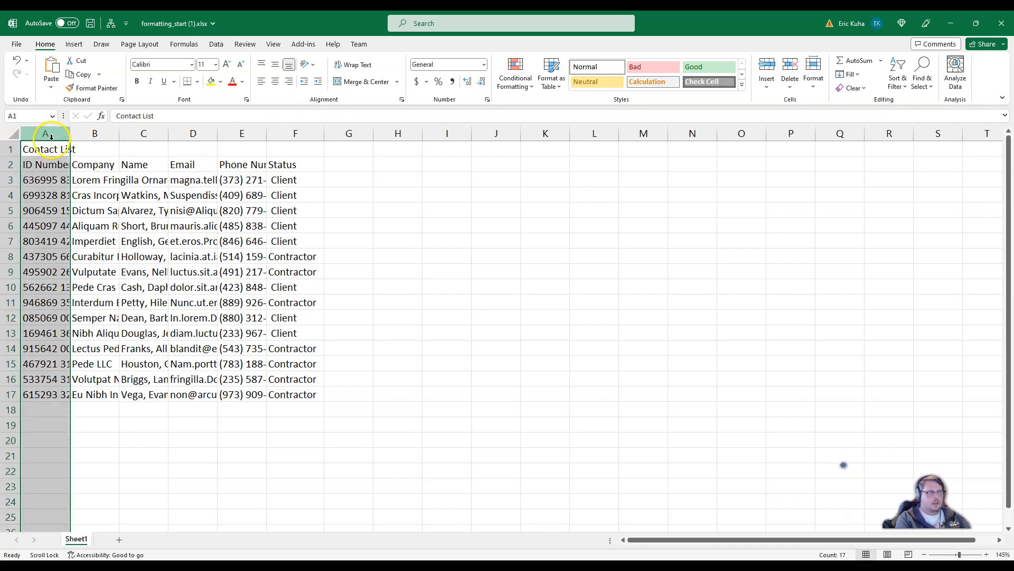
left_click(87, 195)
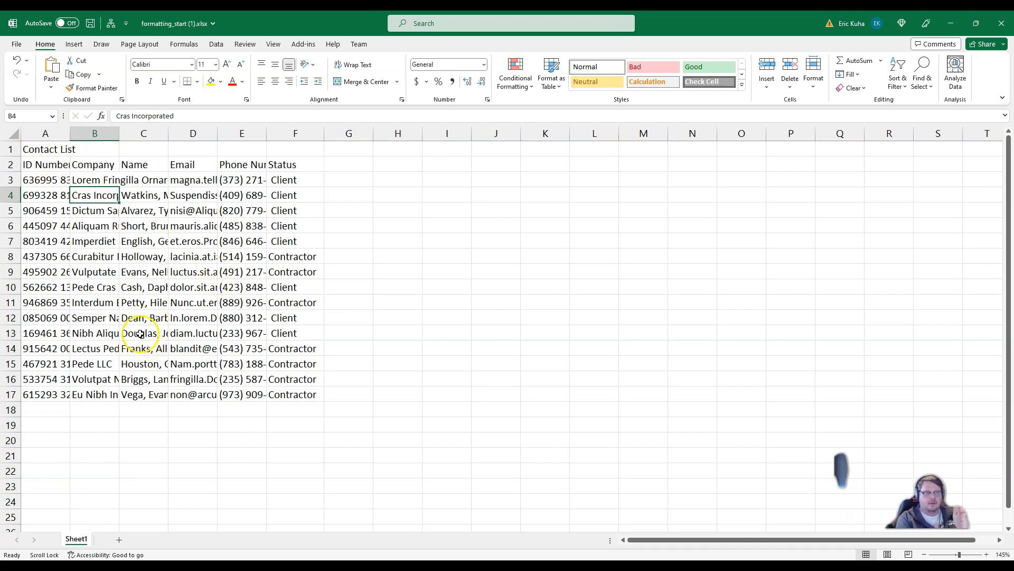
left_click(47, 133)
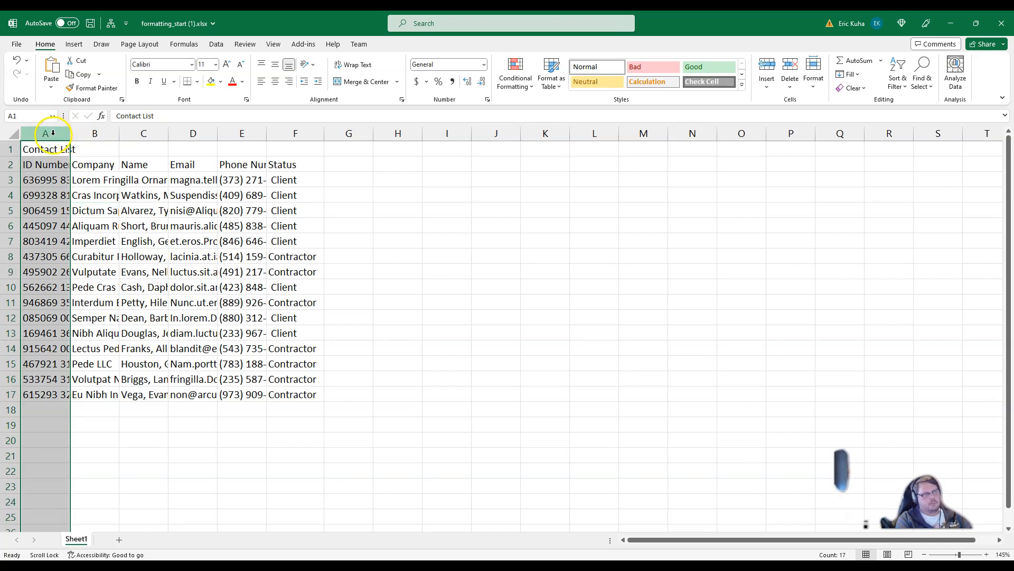
left_click_drag(70, 136, 143, 132)
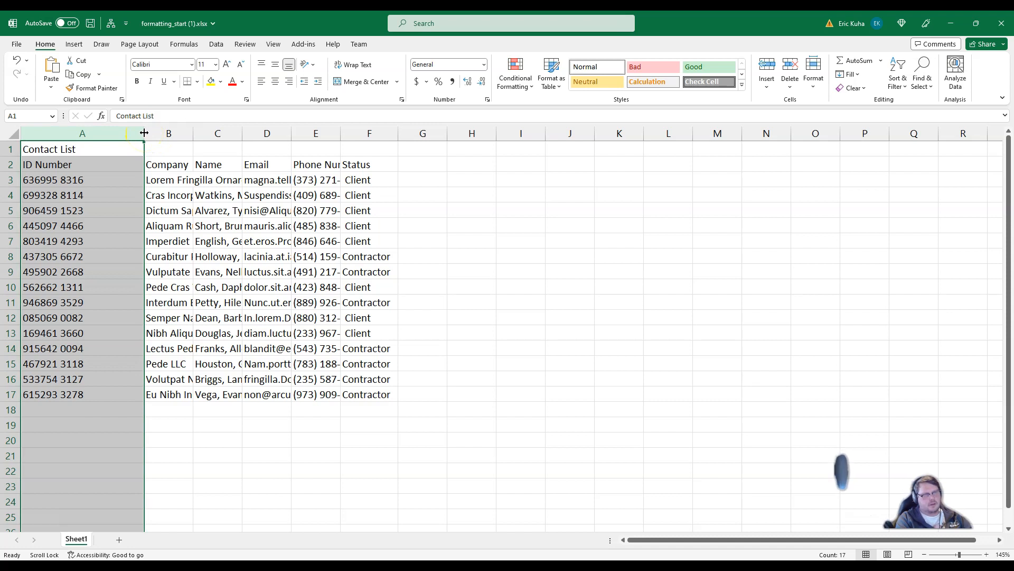
double_click(143, 133)
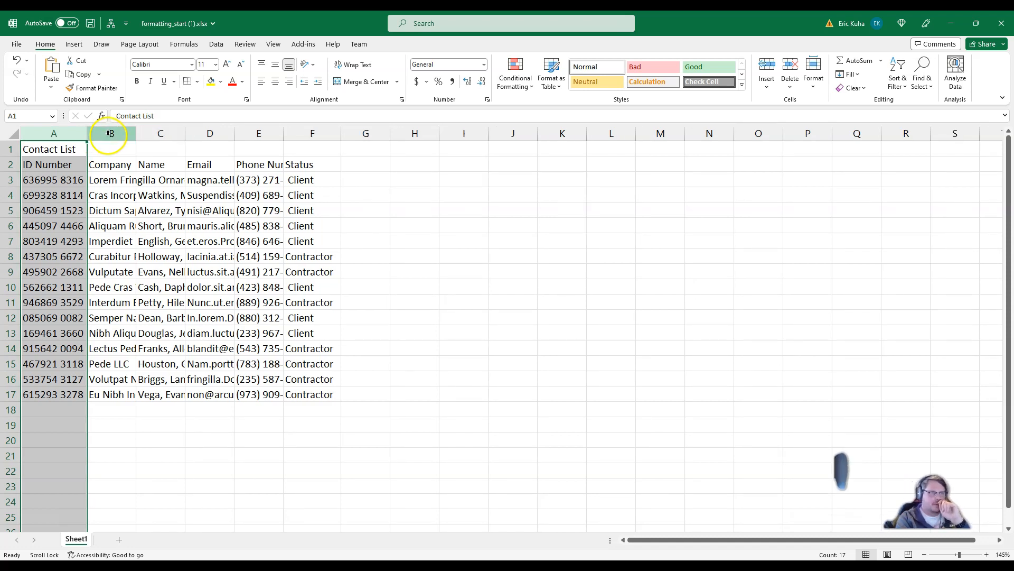
Step: AutoFit the widths of columns A through F together so every entry fits
left_click_drag(67, 132, 293, 133)
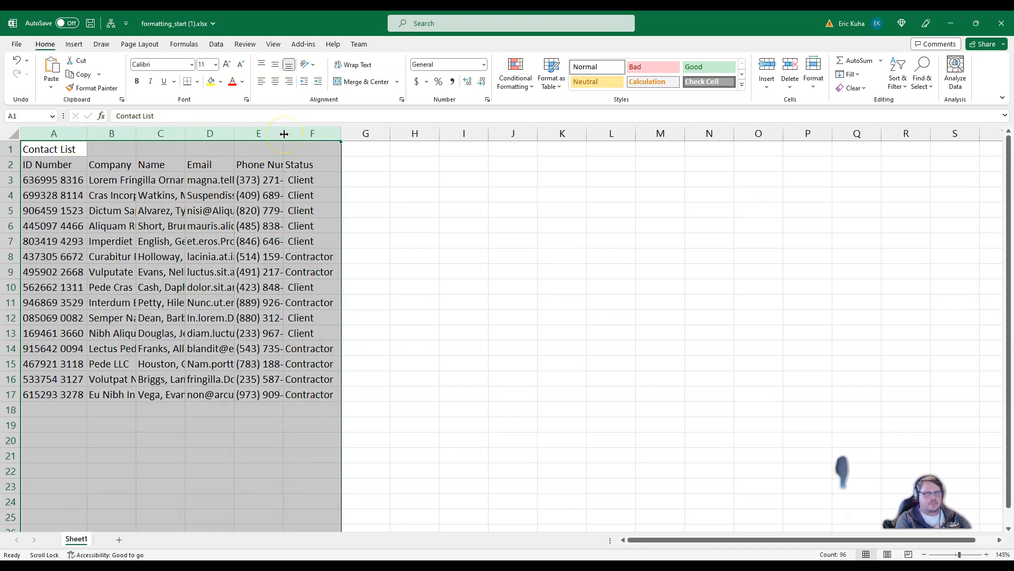
double_click(285, 134)
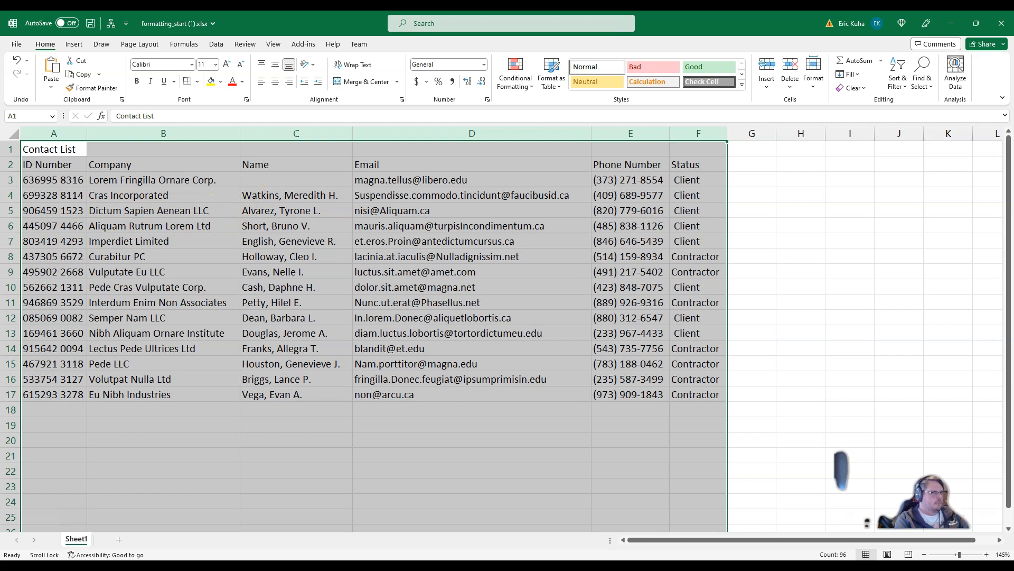
left_click(69, 212)
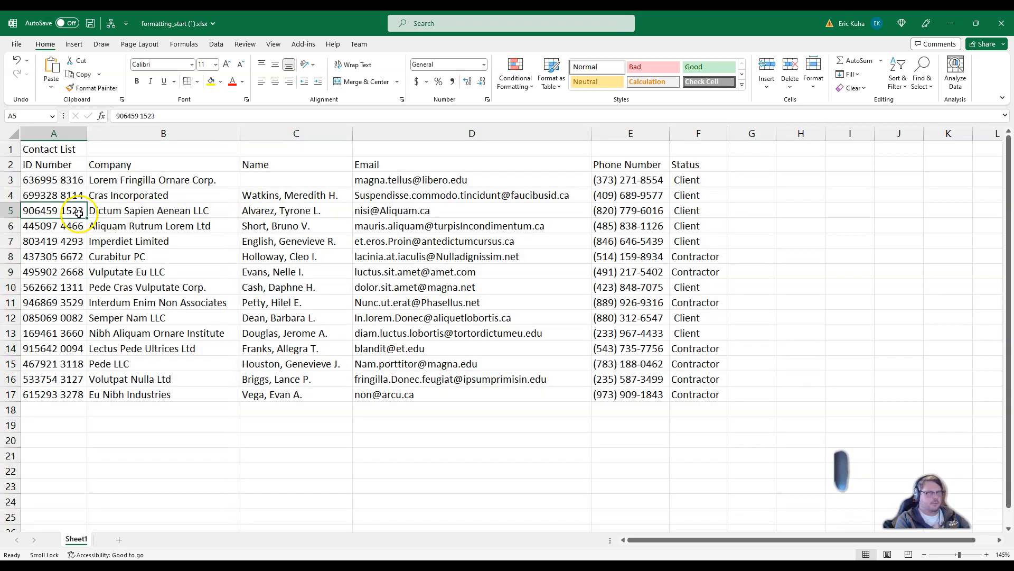
Step: Merge and center the Contact List heading across cells A1:F1
left_click(38, 150)
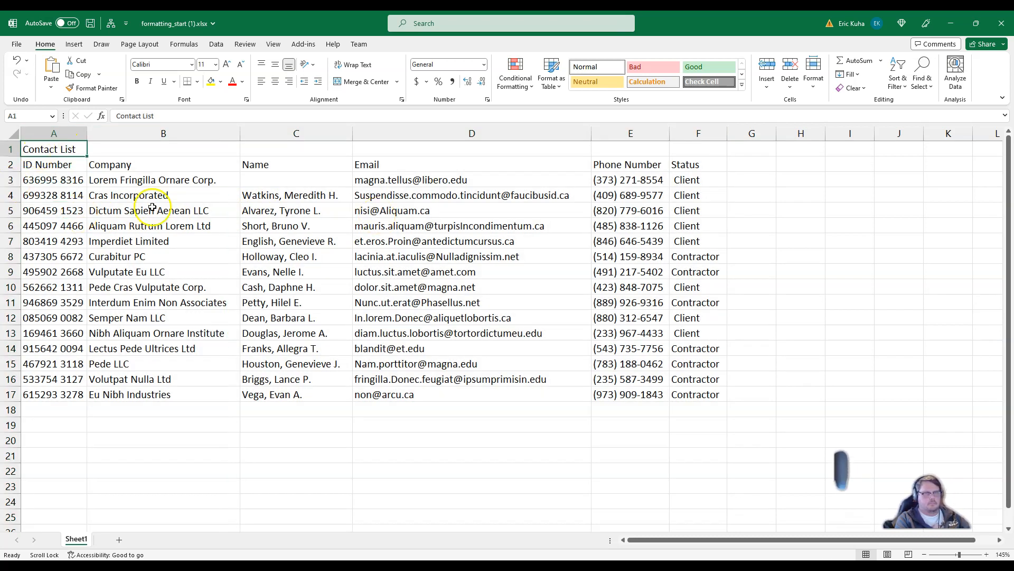
left_click_drag(57, 153, 357, 157)
left_click(70, 149)
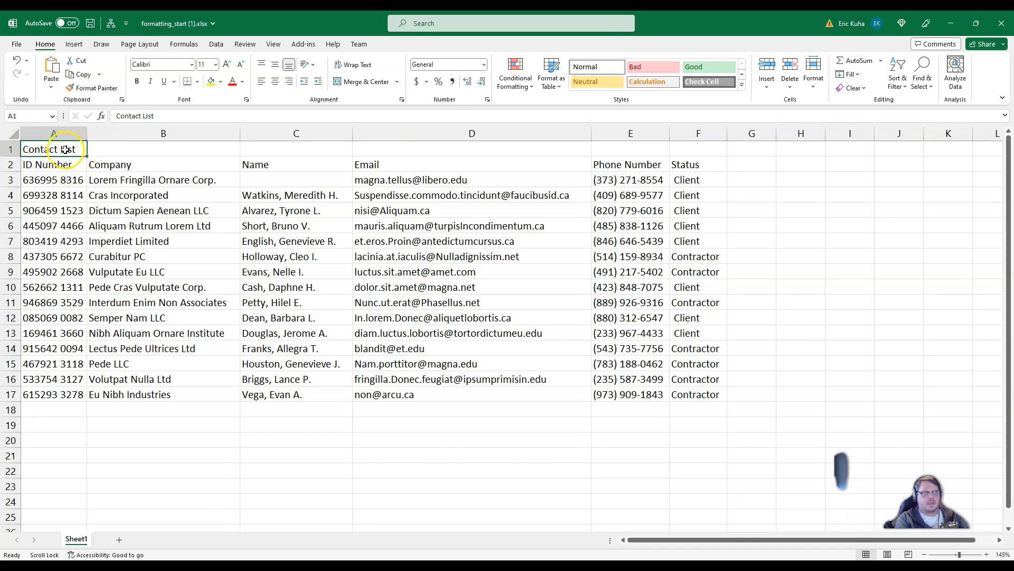
left_click_drag(38, 149, 694, 156)
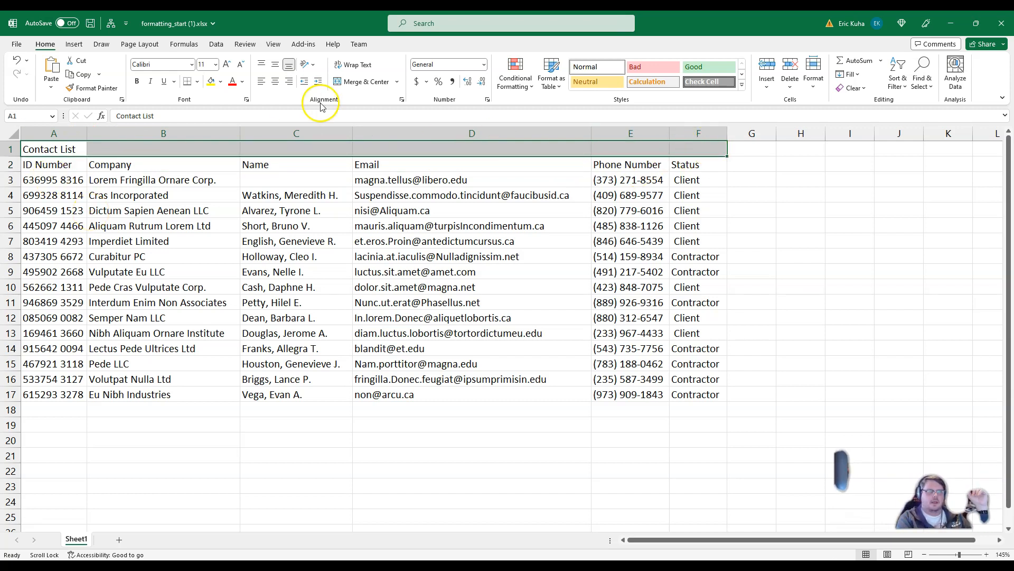
left_click(361, 82)
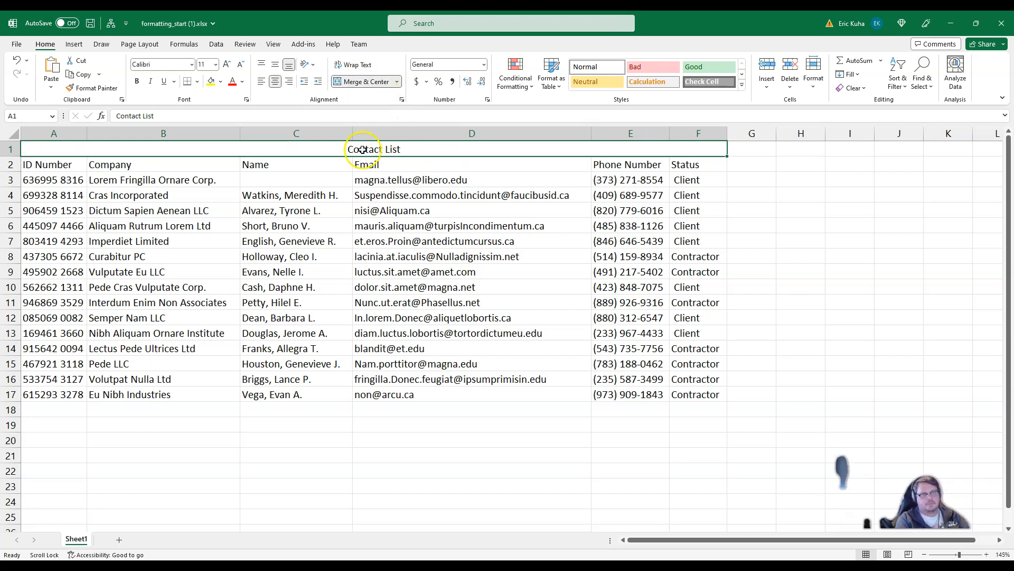
Step: Apply the Title cell style to the merged Contact List heading
left_click(743, 86)
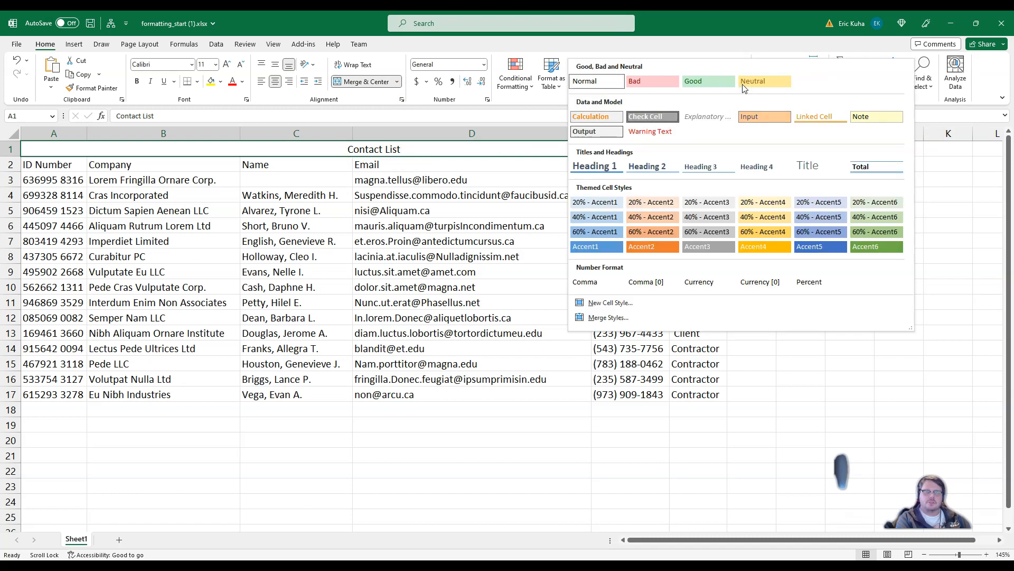
left_click(654, 49)
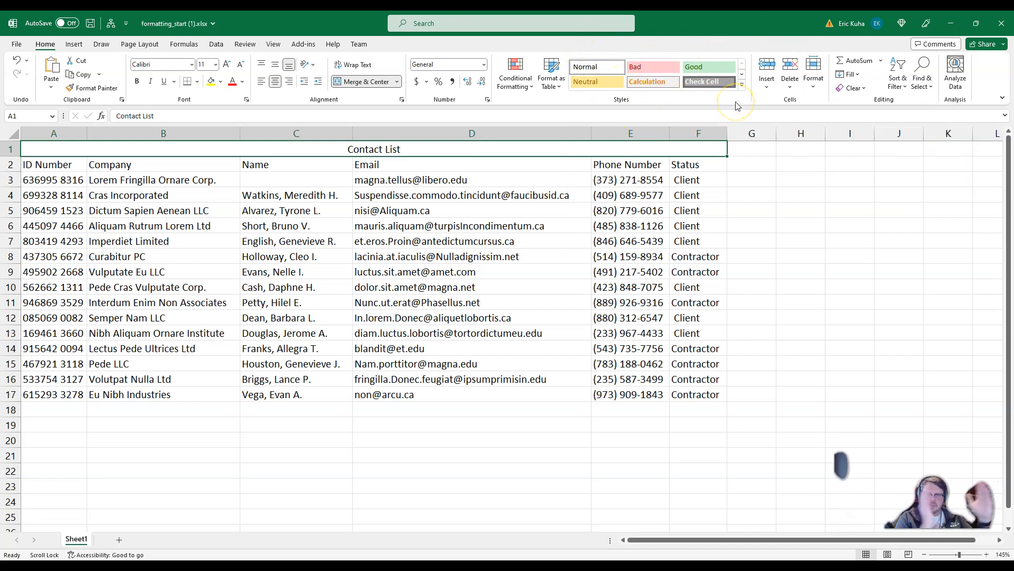
left_click(742, 85)
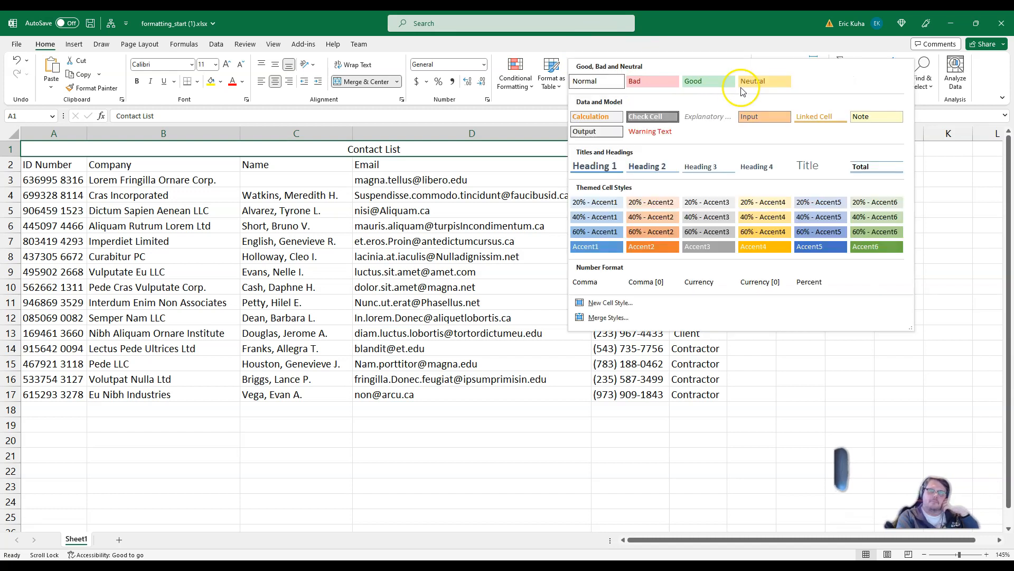
left_click(807, 167)
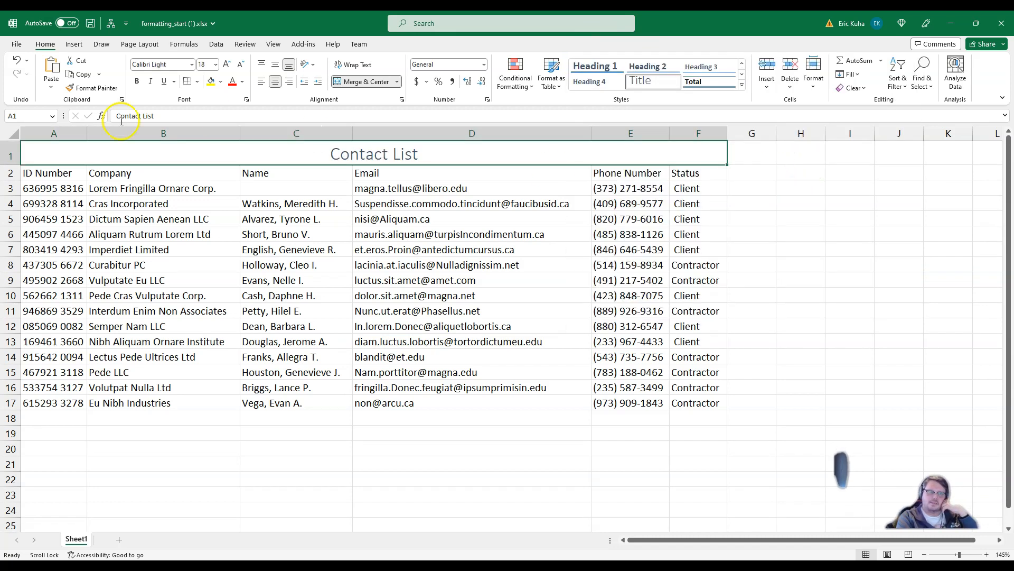
left_click(433, 222)
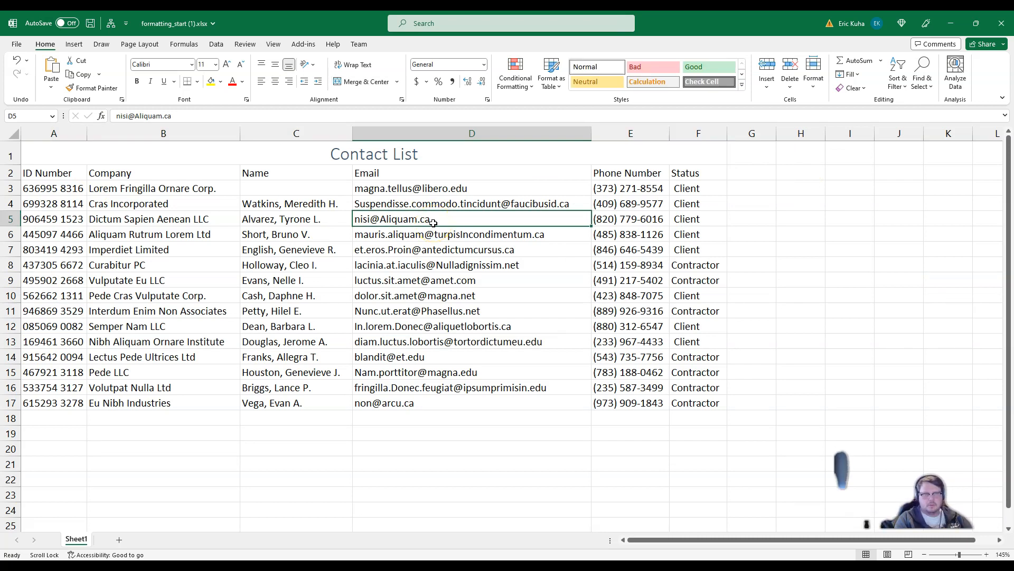
left_click(46, 173)
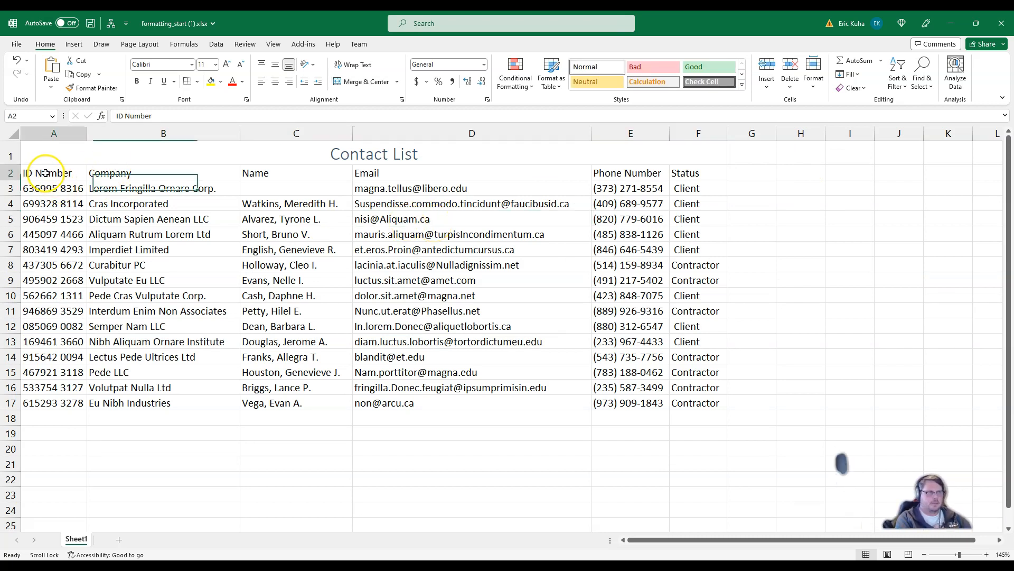
left_click_drag(695, 403, 53, 167)
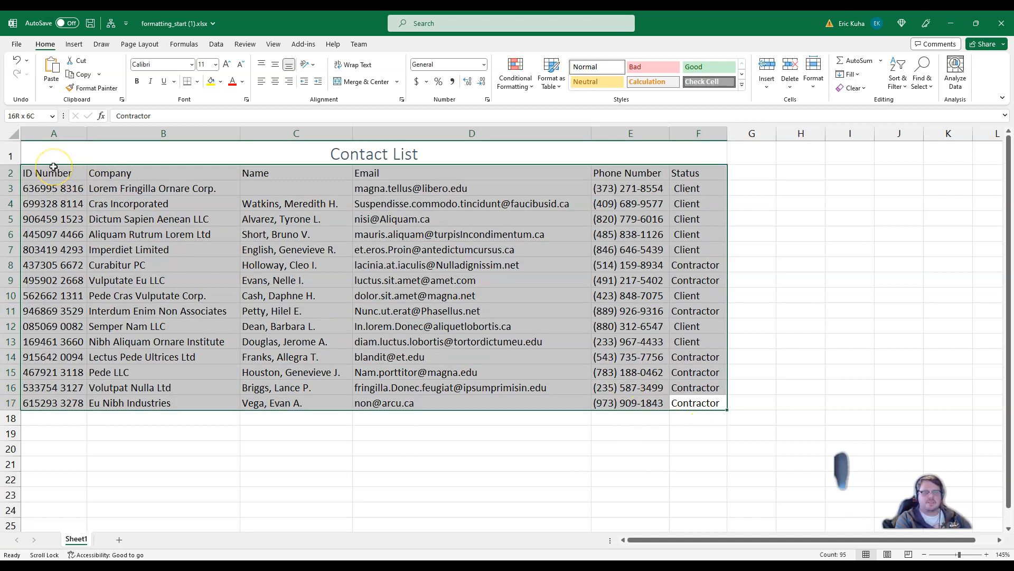
left_click(101, 265)
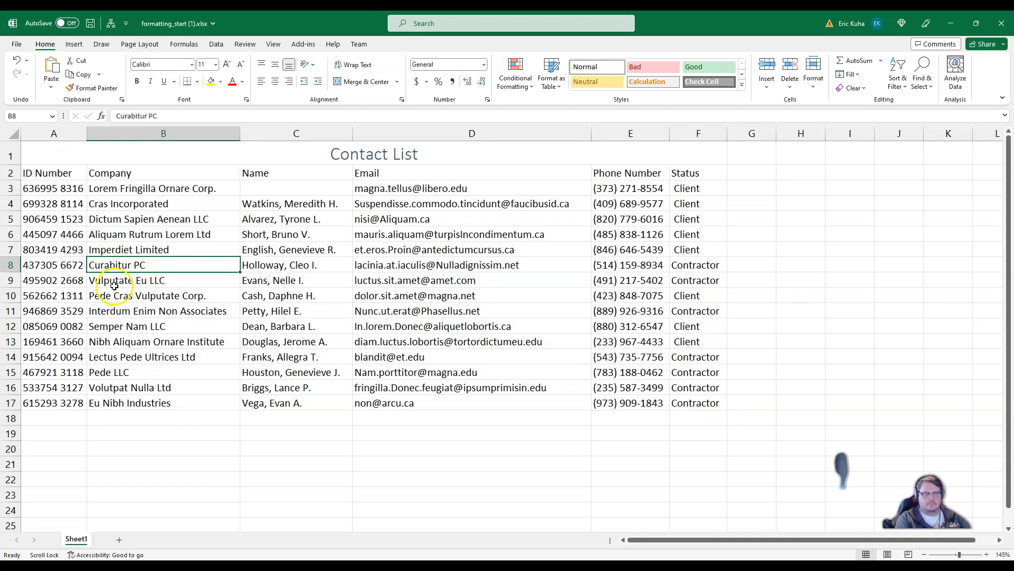
Step: Convert the range A2:F17 into a table with headers, agreeing to remove all external connections
left_click(33, 173)
left_click_drag(34, 173, 690, 403)
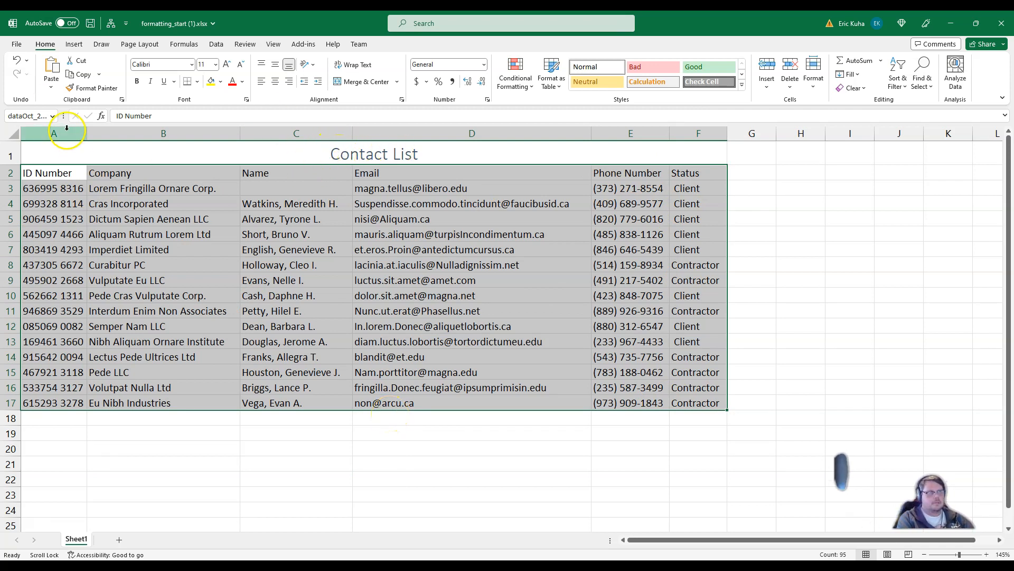
left_click(71, 44)
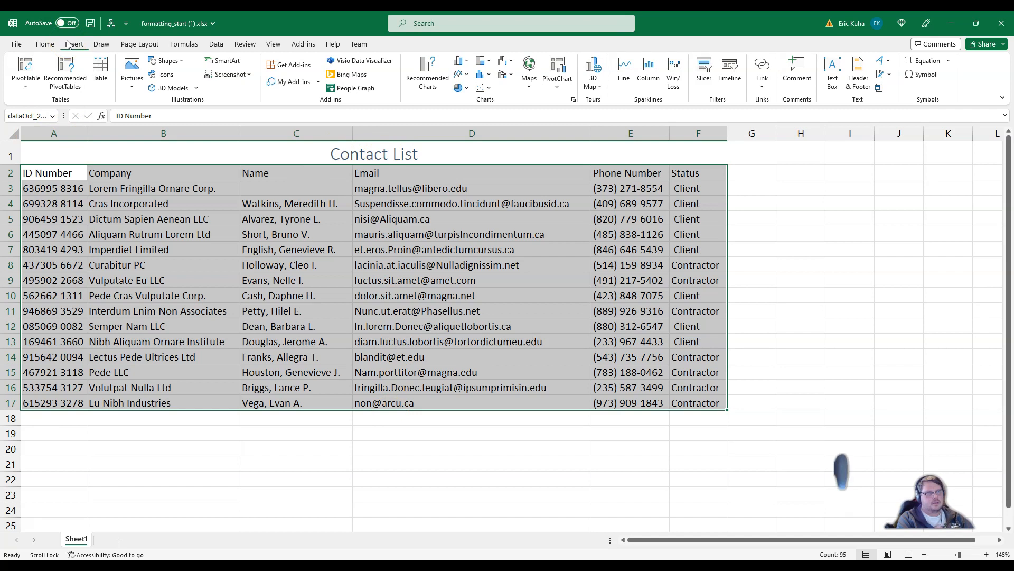
left_click(100, 73)
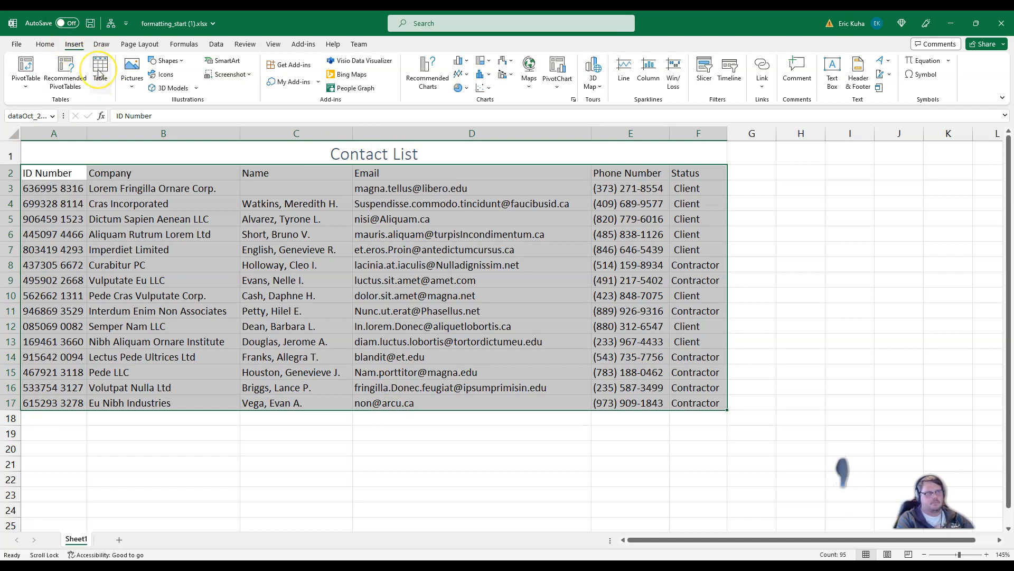
left_click_drag(671, 344, 318, 259)
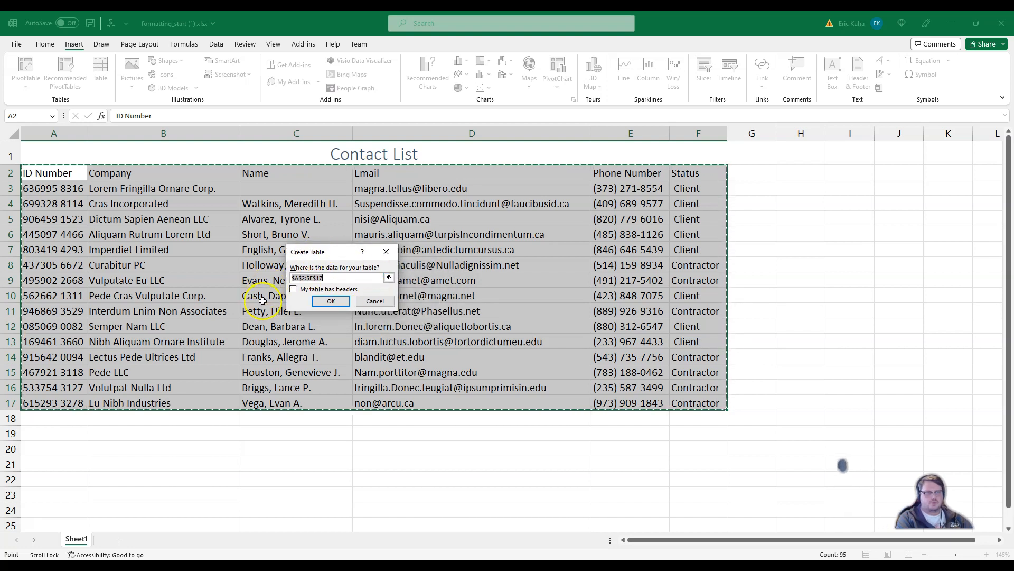
left_click(293, 289)
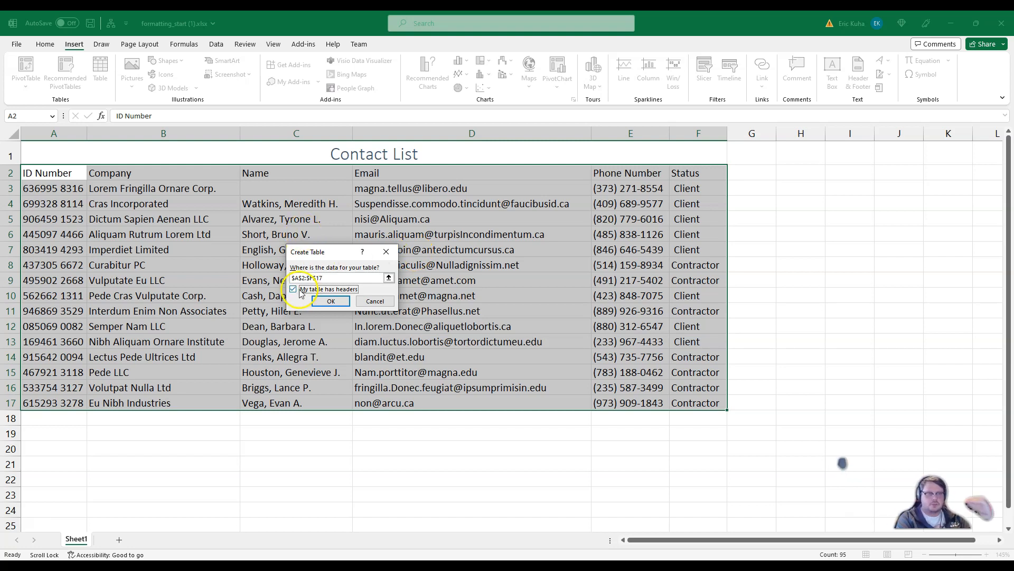
left_click(330, 300)
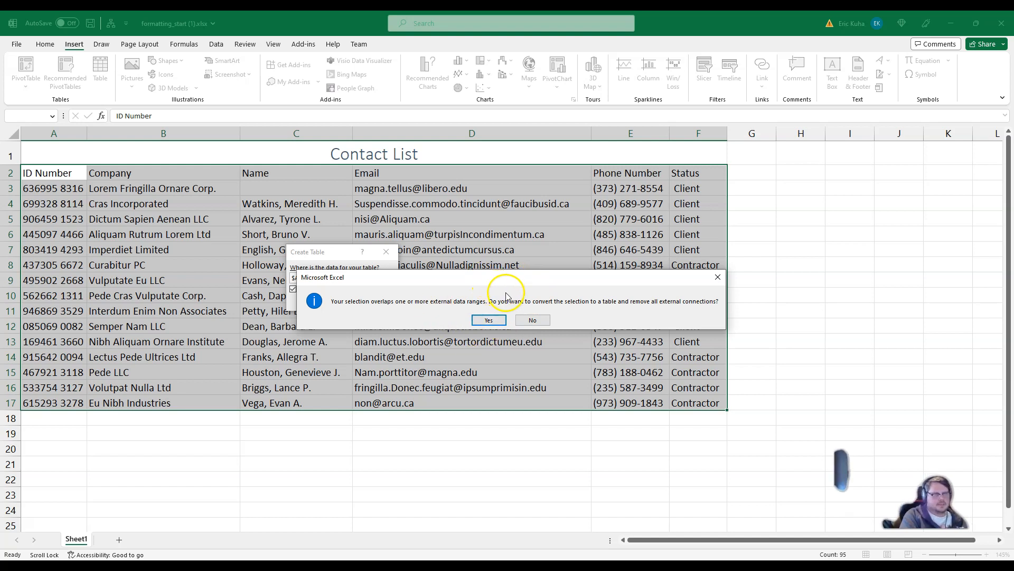
left_click(487, 319)
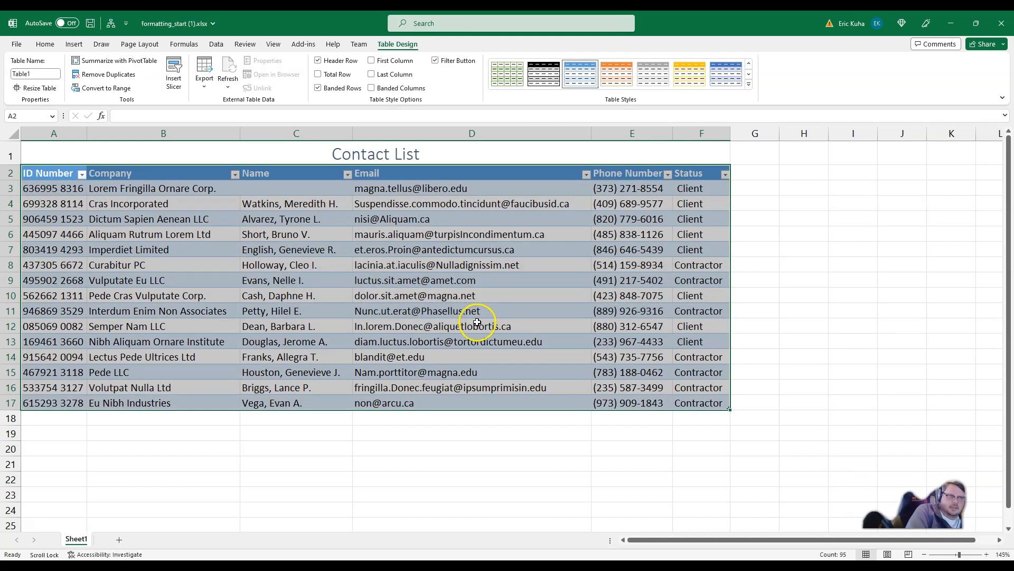
Step: Rename the table as ContactList
left_click(418, 251)
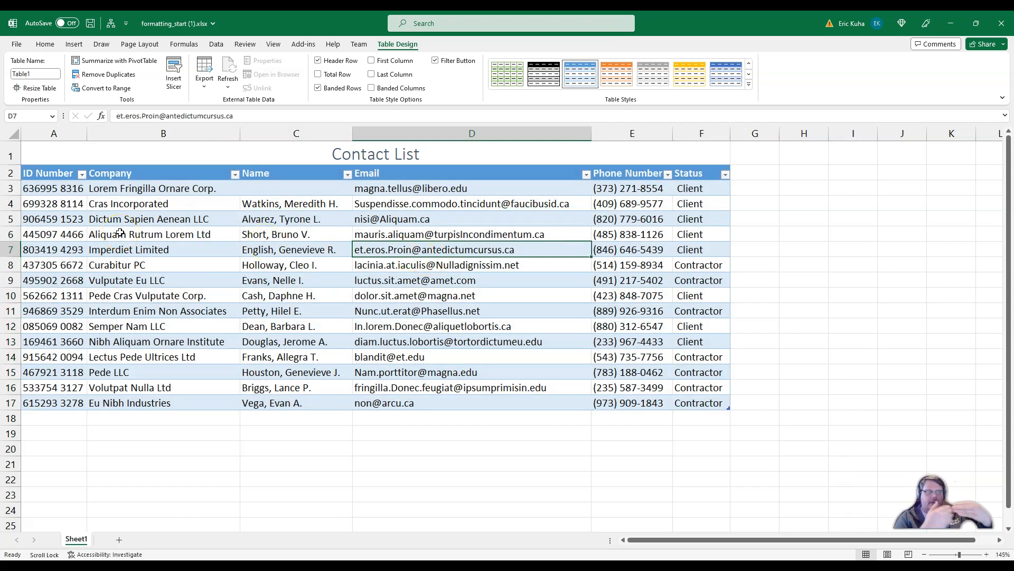
left_click(31, 75)
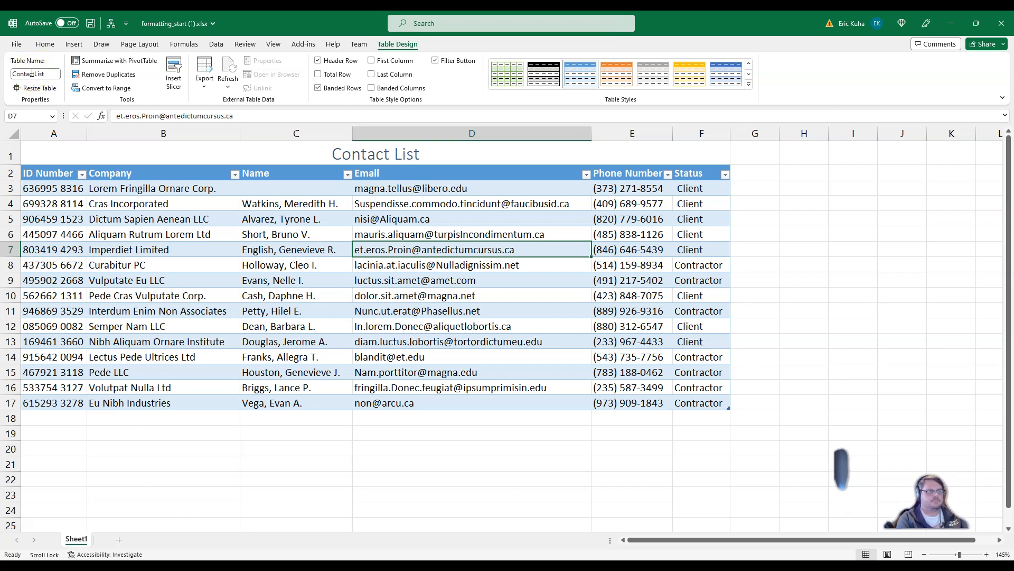
left_click(261, 160)
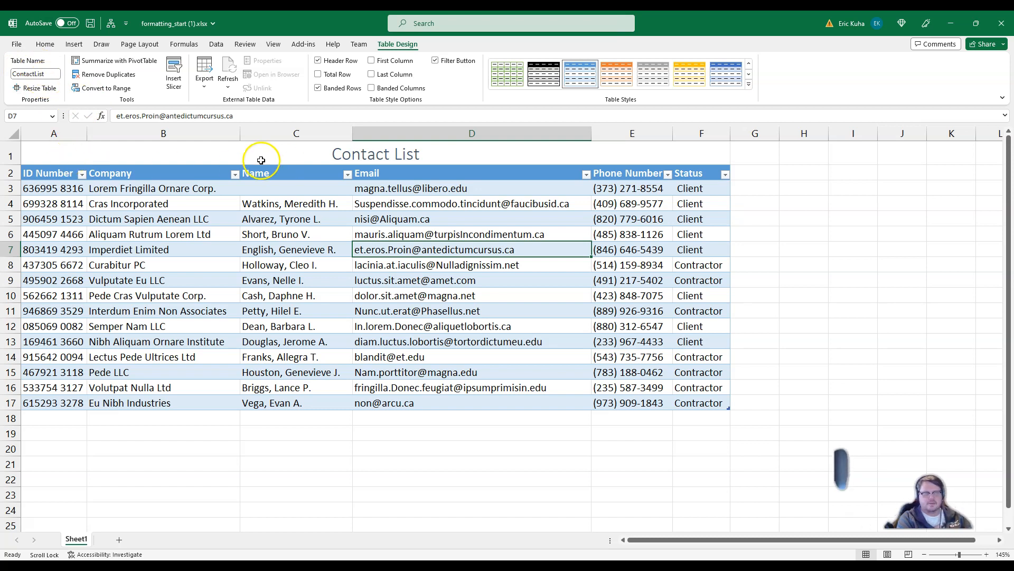
Step: Fill the empty Name cell C3 for Lorem Fringilla Ornare Corp. with the contact's full name
left_click(233, 294)
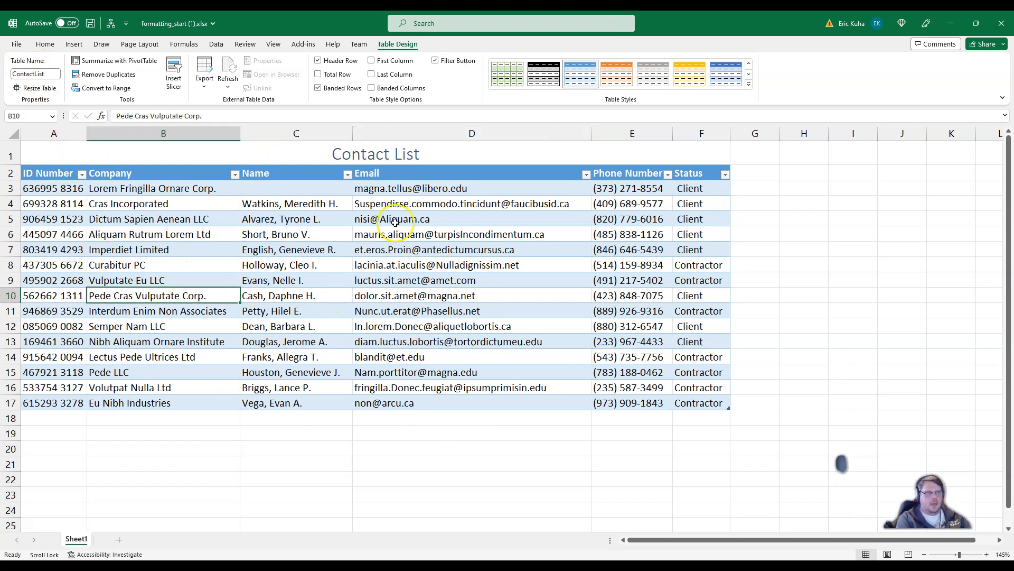
left_click(304, 192)
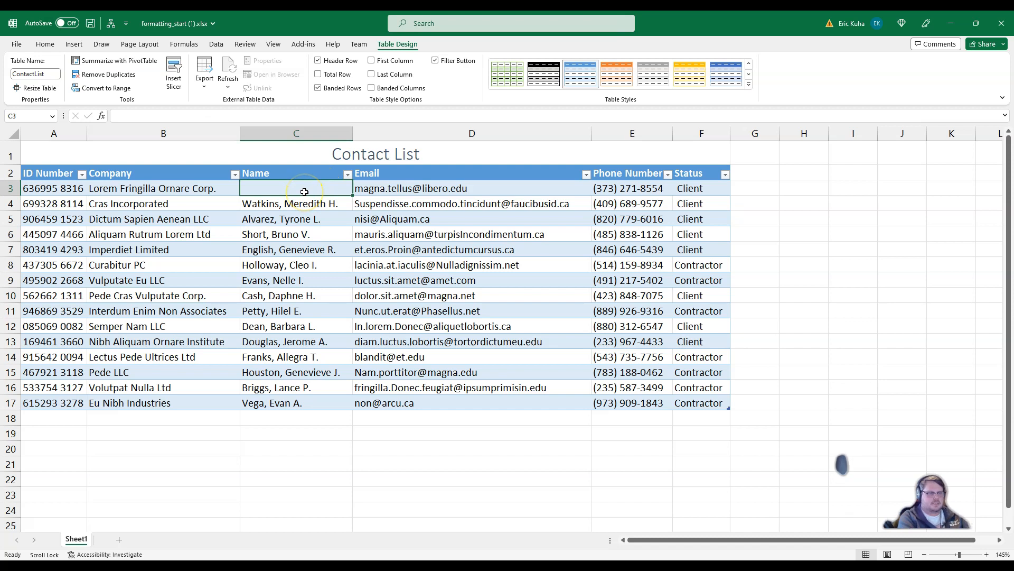
type("Eric Kuha")
key("Return")
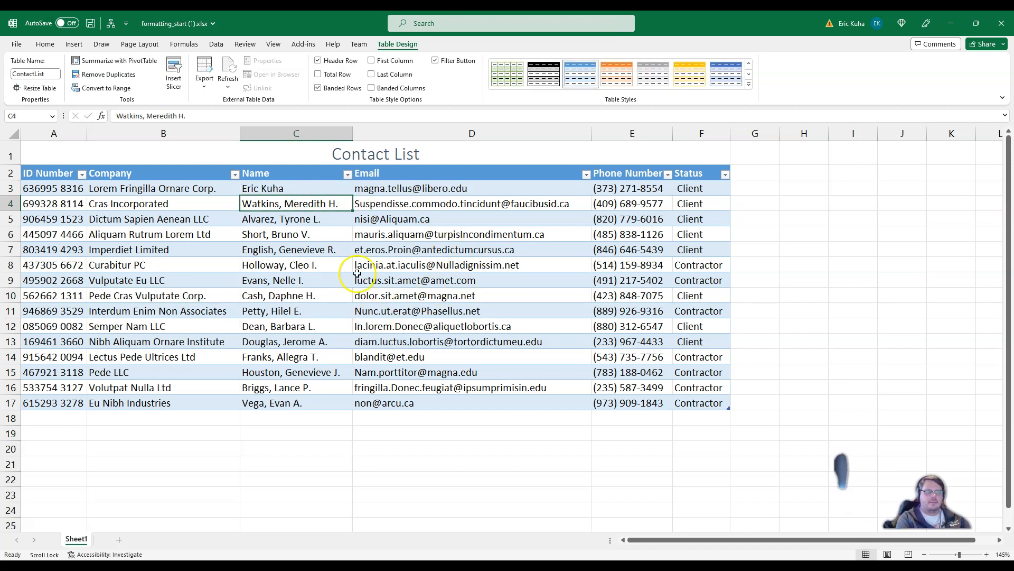
Step: Apply the medium blue table style with alternating darker and lighter blue rows to the contact table
left_click(749, 84)
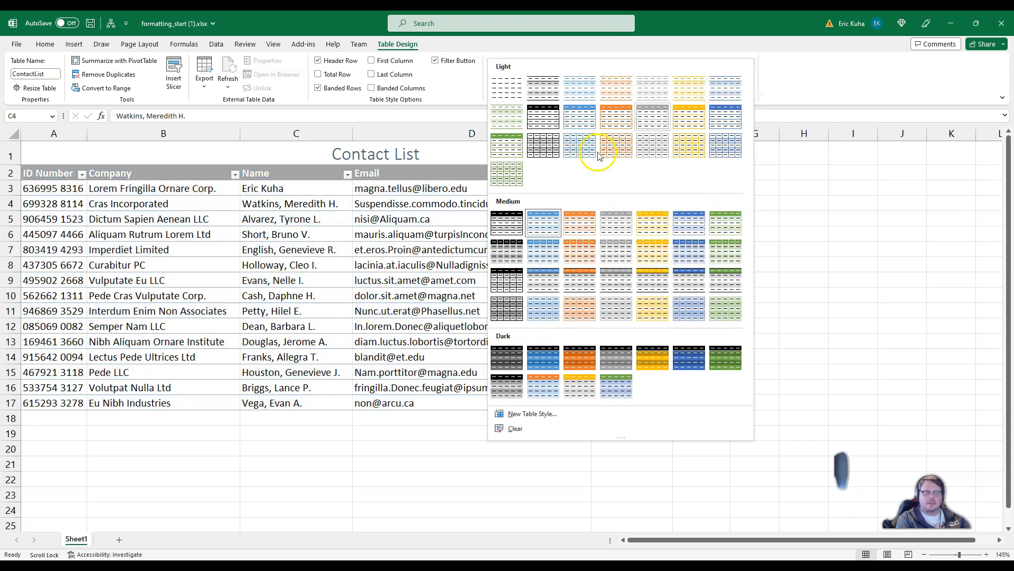
left_click(555, 266)
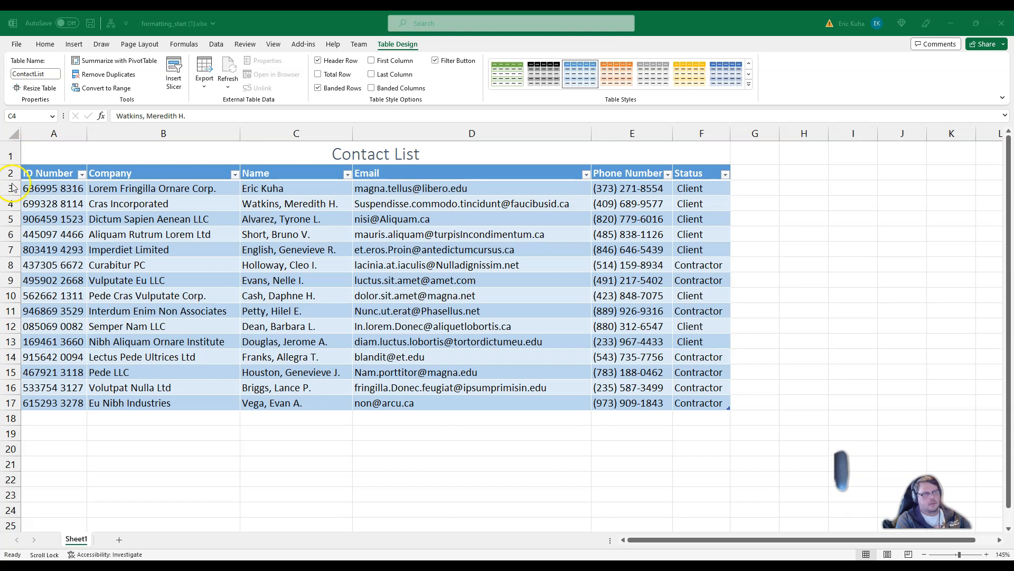
left_click_drag(14, 192, 19, 217)
left_click(88, 254)
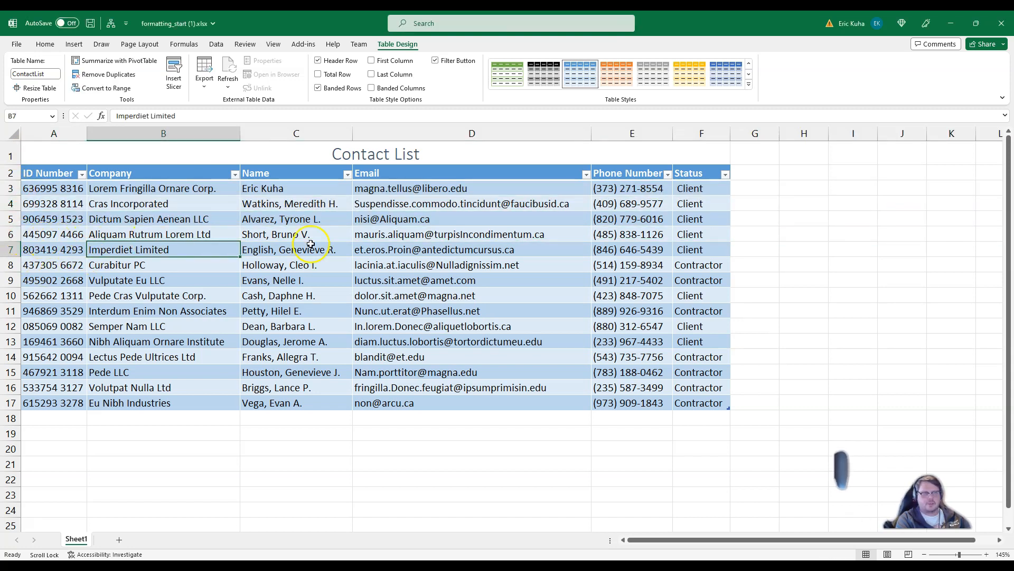
left_click(692, 245)
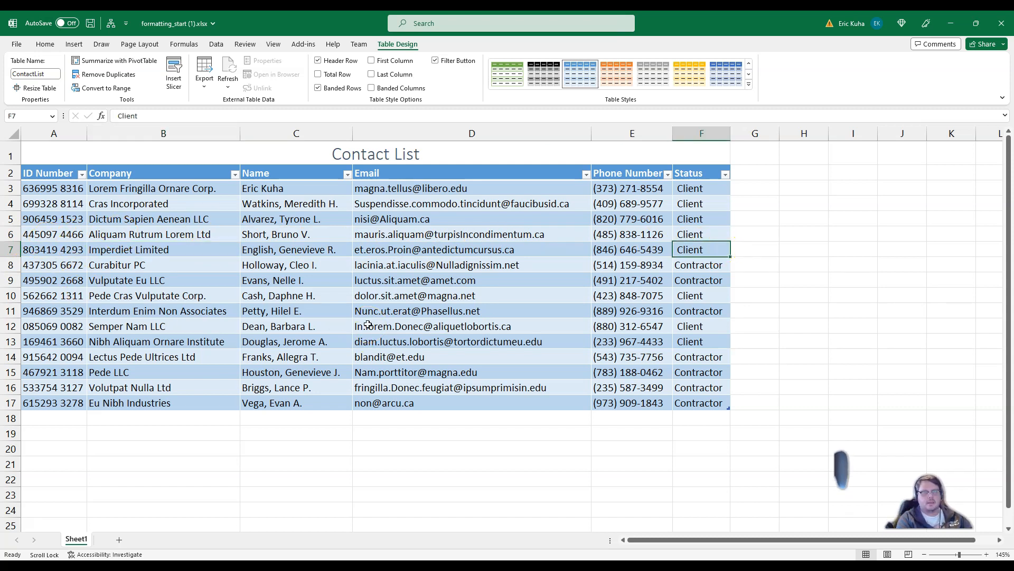
Step: Apply the medium table style with an orange header row and gray banded rows to the contact table
left_click(749, 84)
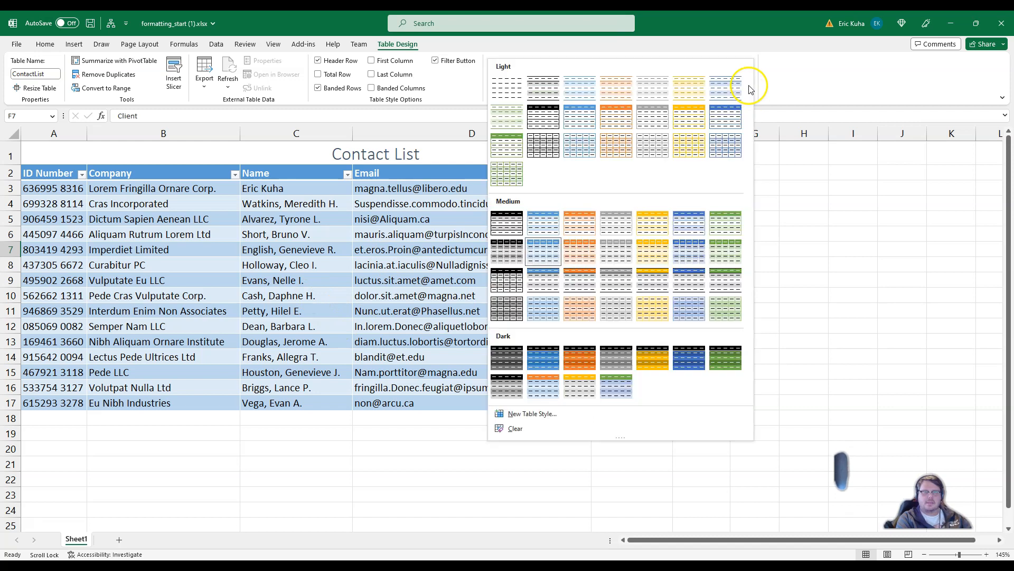
left_click(590, 270)
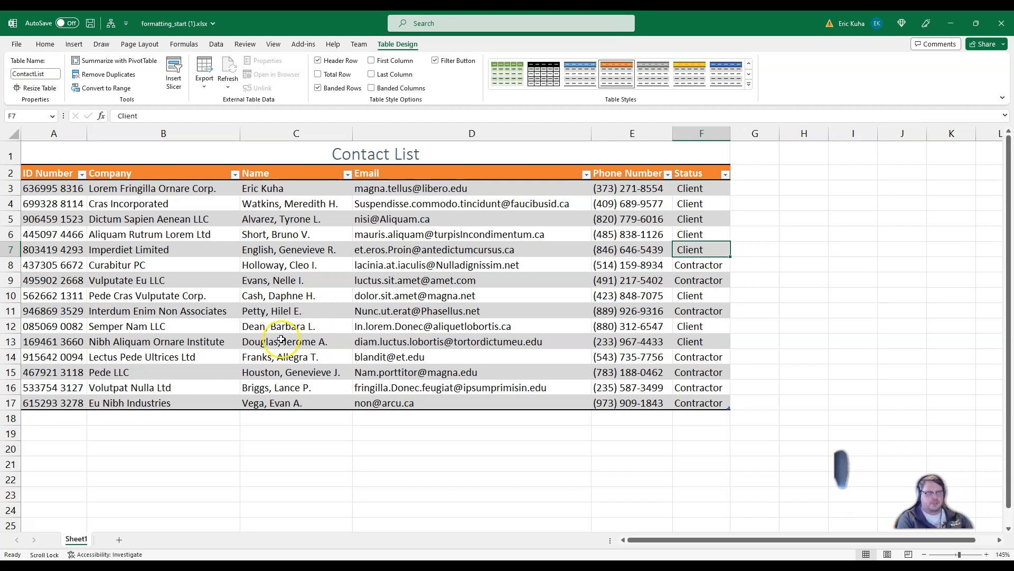
Step: Sort the contact table by the Name column from A to Z
left_click(347, 175)
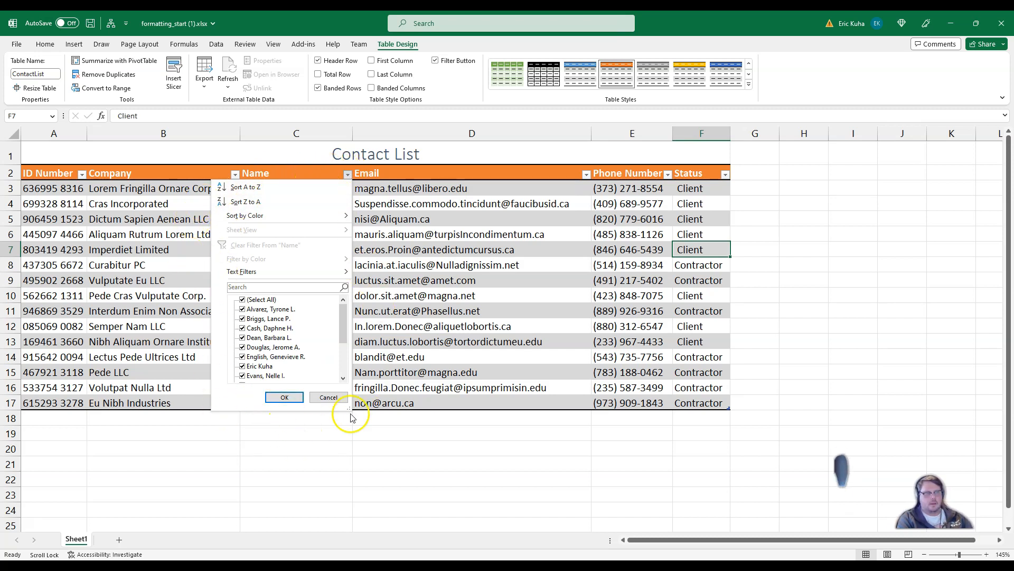
left_click(248, 186)
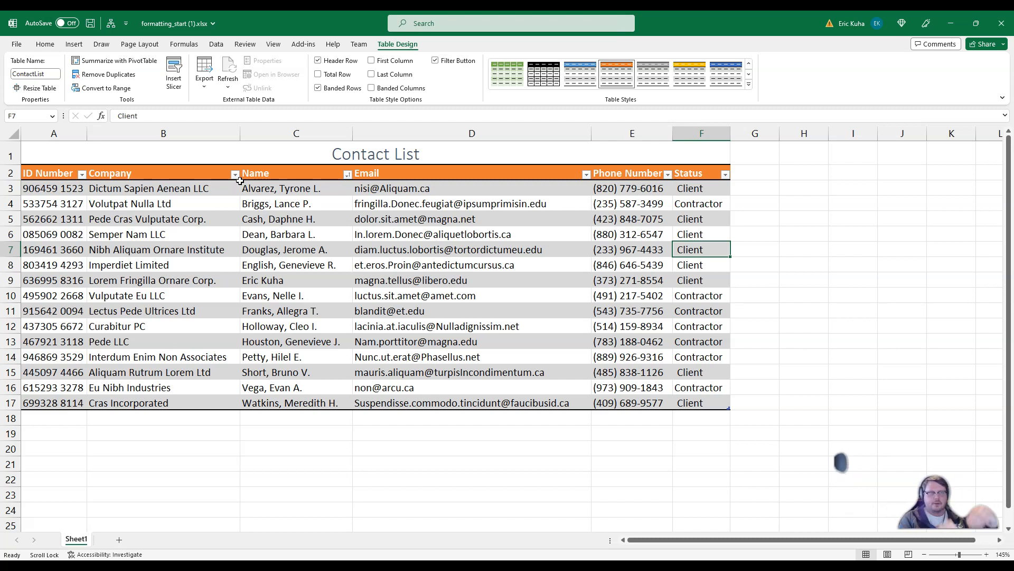
left_click(285, 132)
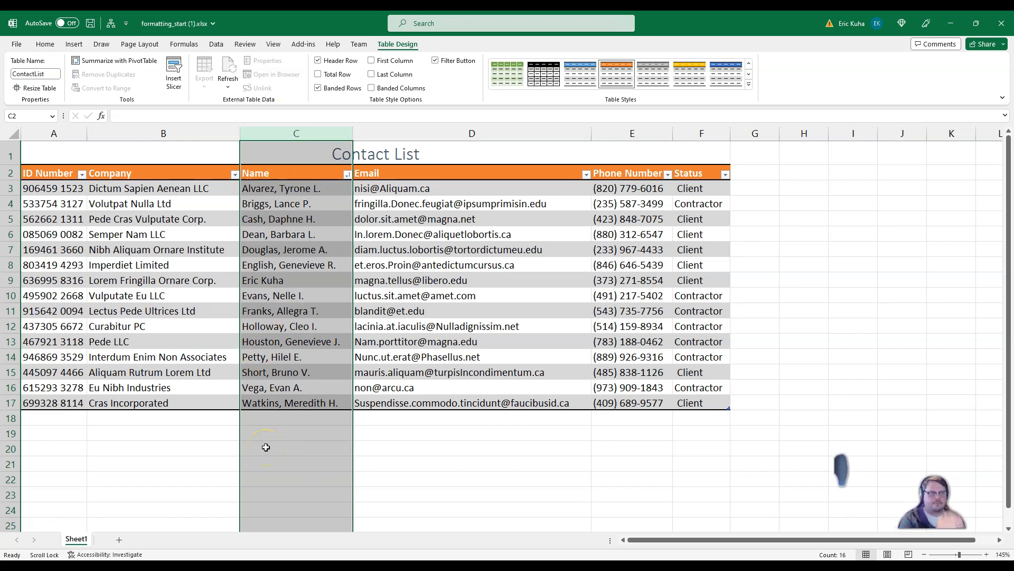
left_click(284, 373)
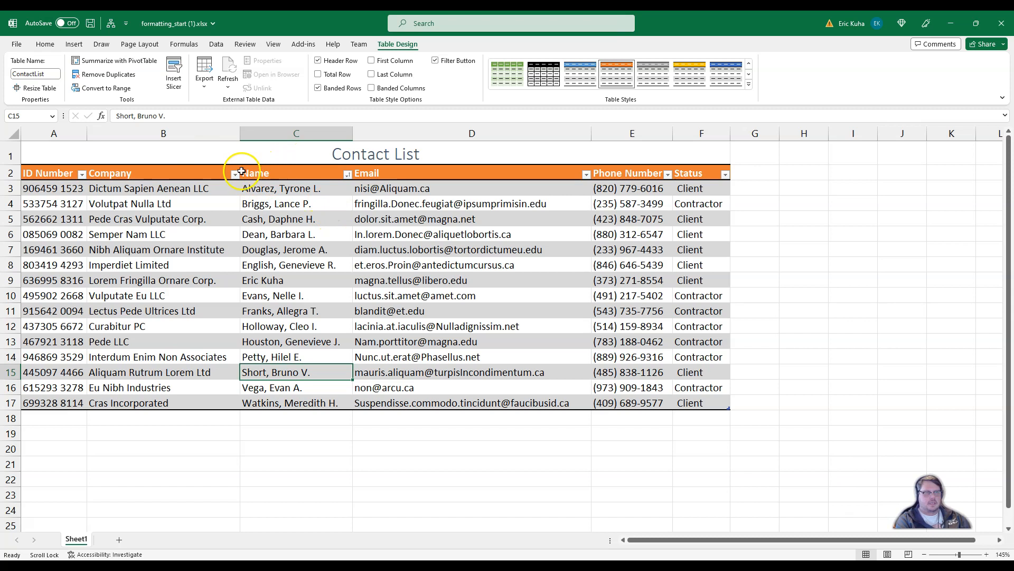
Step: Open a custom sort for the table and add a second level that sorts Status from A to Z
left_click(214, 47)
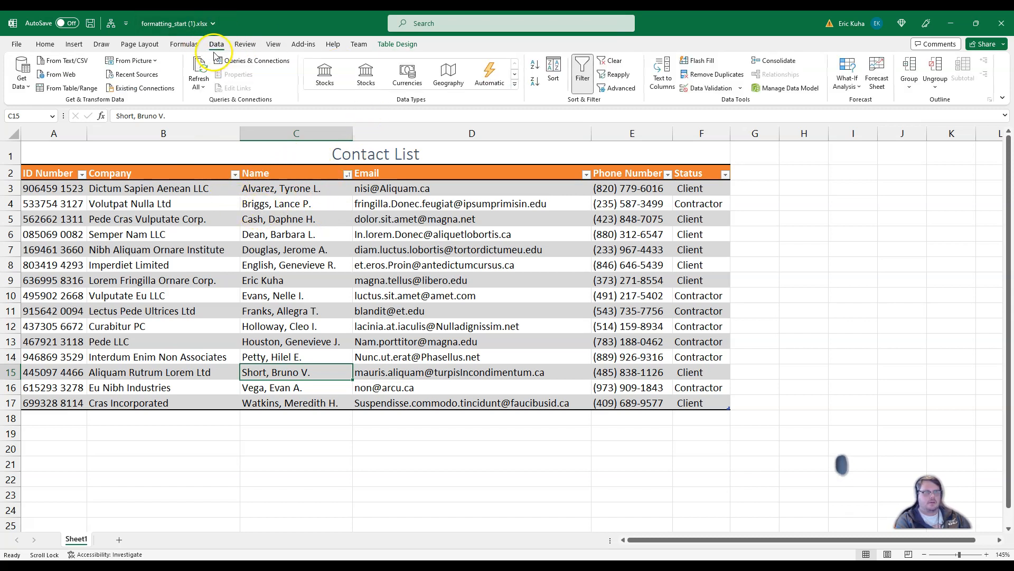
left_click(553, 65)
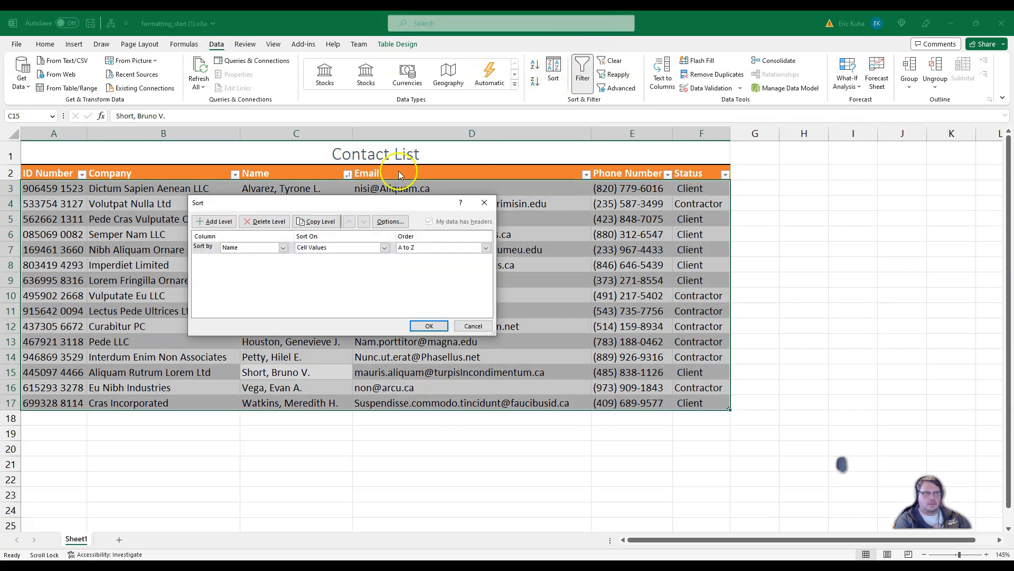
left_click_drag(189, 197, 143, 180)
left_click_drag(494, 333, 548, 376)
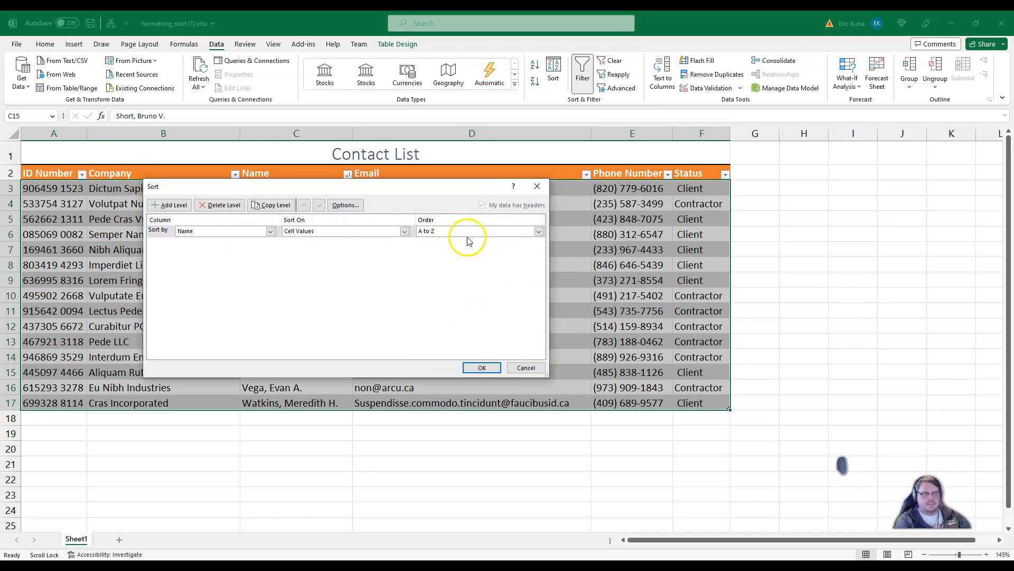
left_click(172, 207)
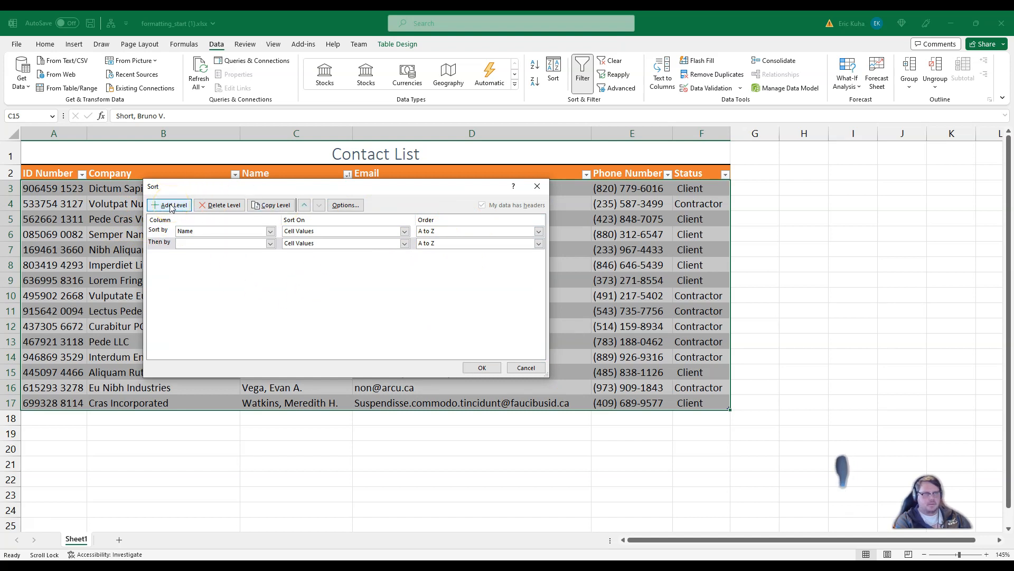
left_click(270, 244)
left_click(210, 287)
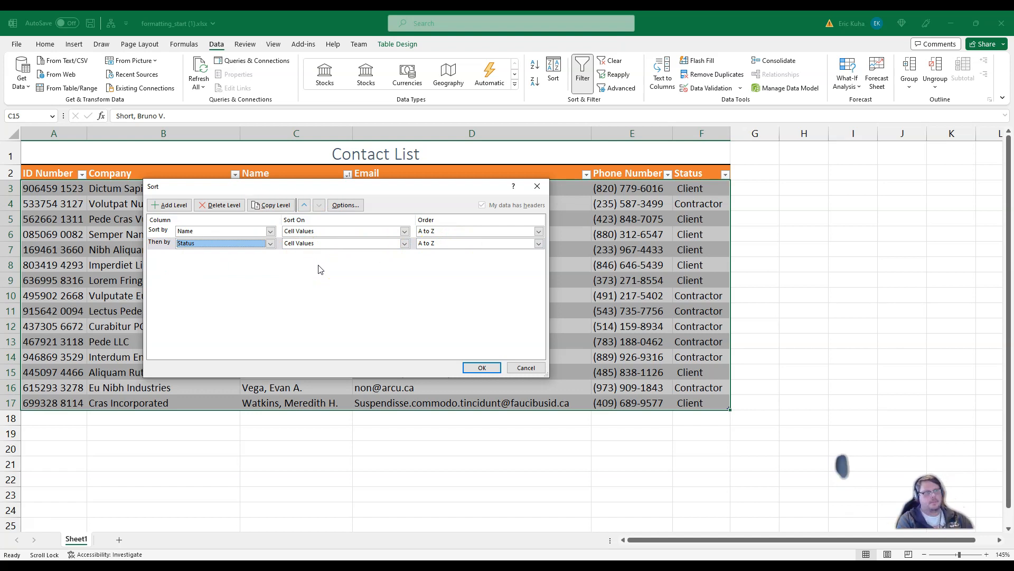
Step: Move the Status sort level above the Name level and apply the two-level sort
left_click(160, 243)
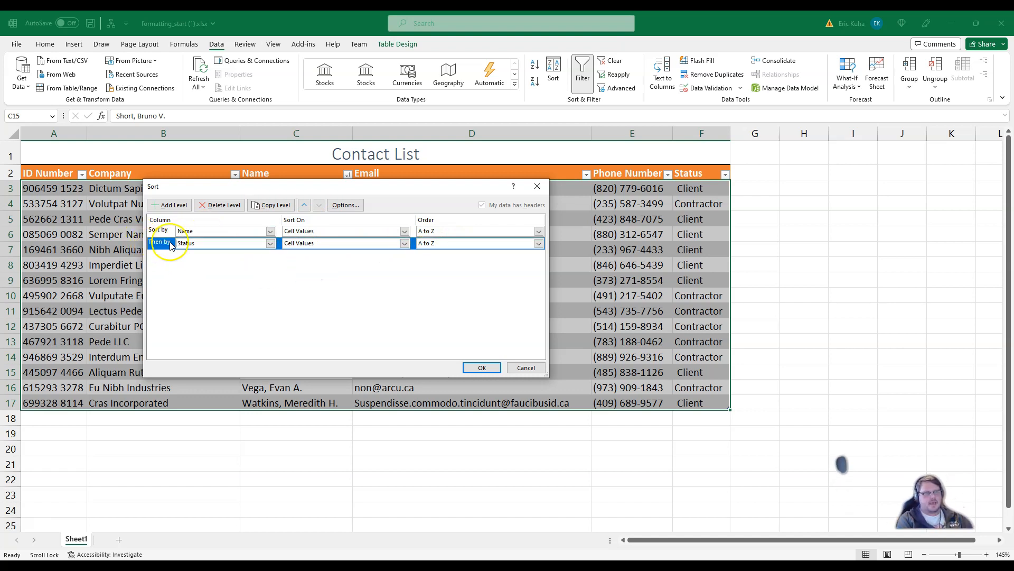
left_click(195, 245)
left_click(168, 247)
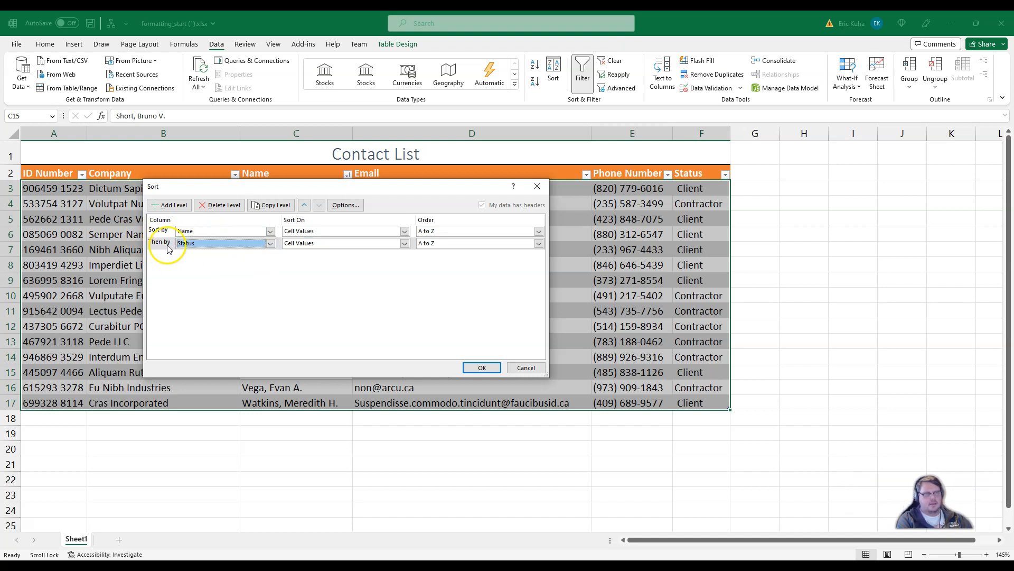
left_click(305, 205)
left_click(160, 231)
left_click(161, 243)
left_click(163, 231)
left_click(162, 243)
left_click(163, 232)
left_click(162, 243)
left_click(304, 204)
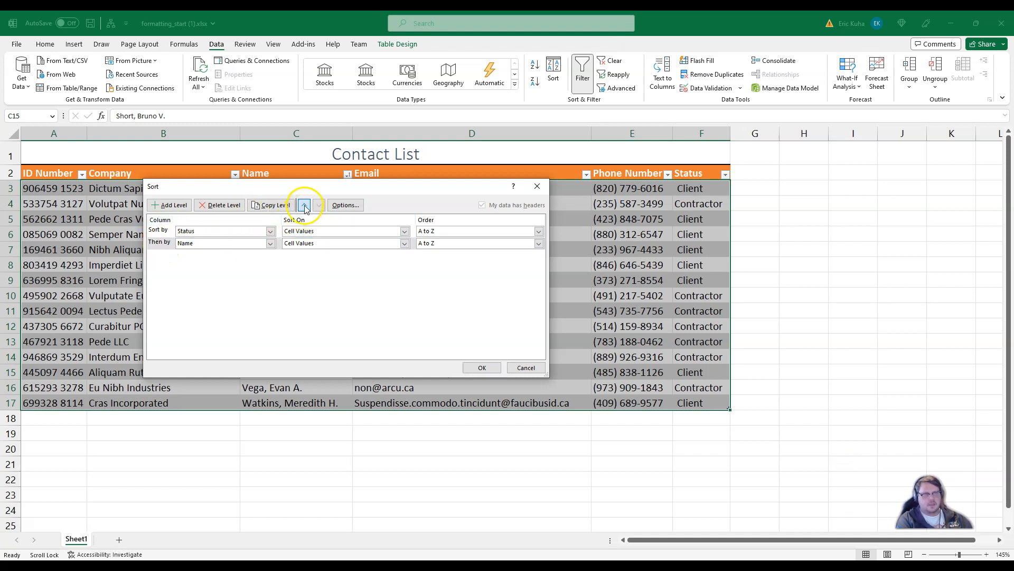
left_click(160, 243)
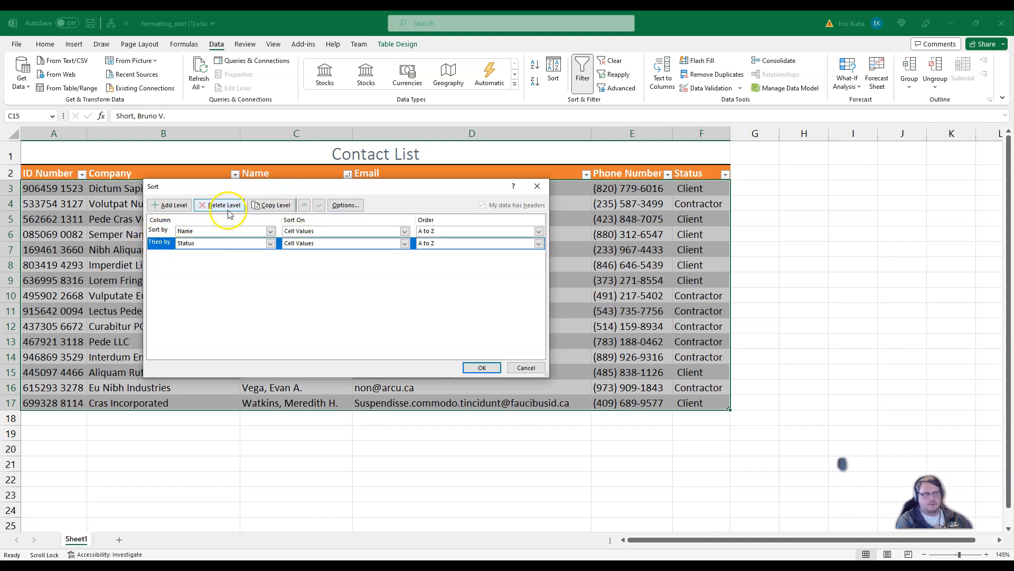
left_click(304, 205)
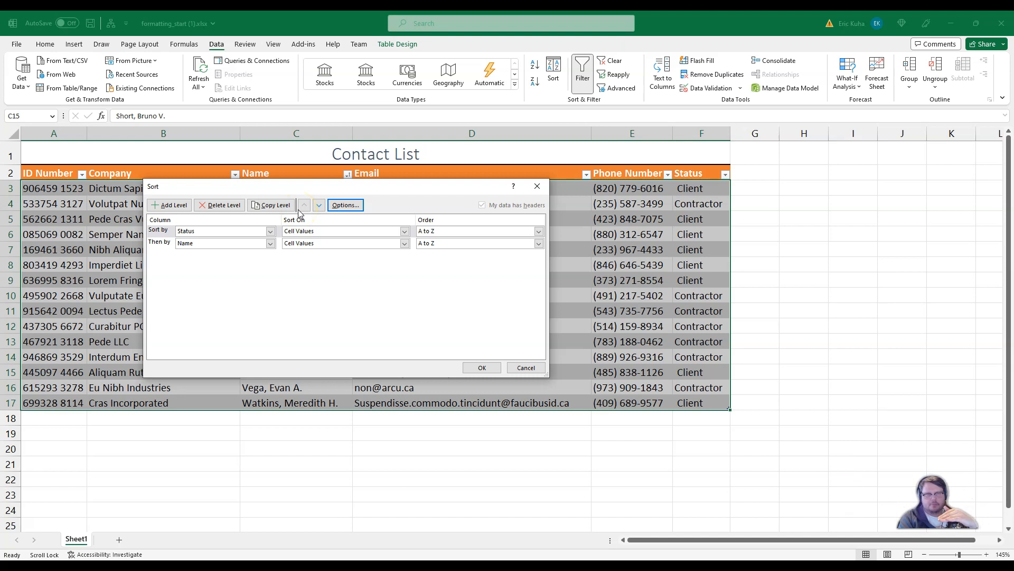
left_click(481, 368)
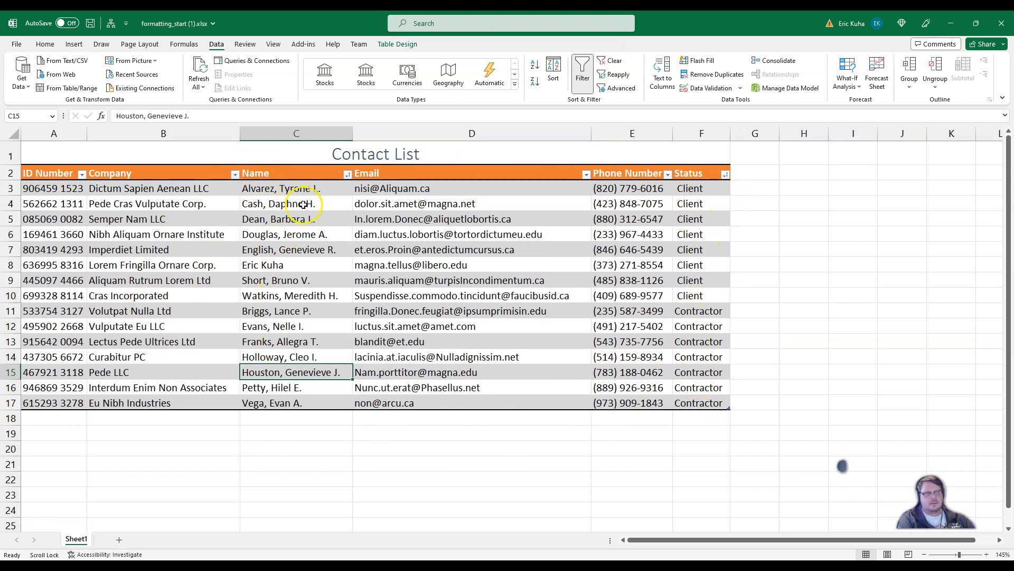
left_click_drag(269, 188, 256, 404)
left_click(316, 443)
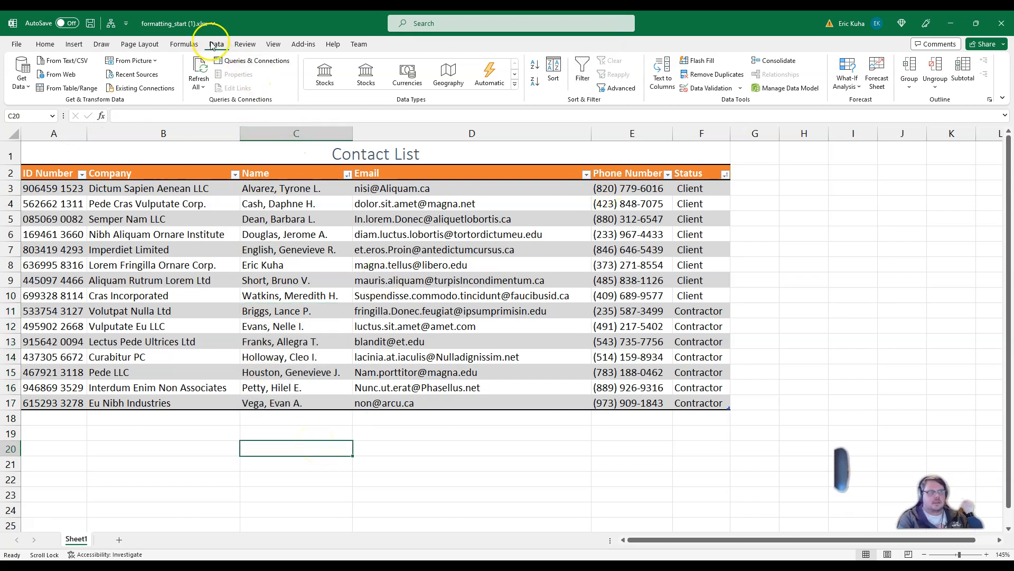
Step: Sort the contact table by Company from A to Z and look over the Status column's filter options
left_click(725, 174)
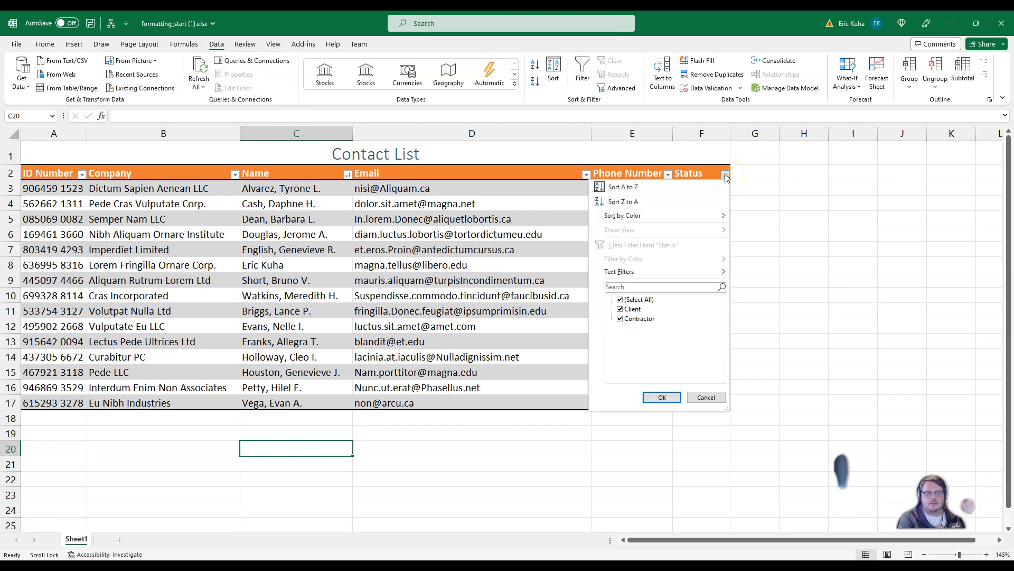
left_click(726, 177)
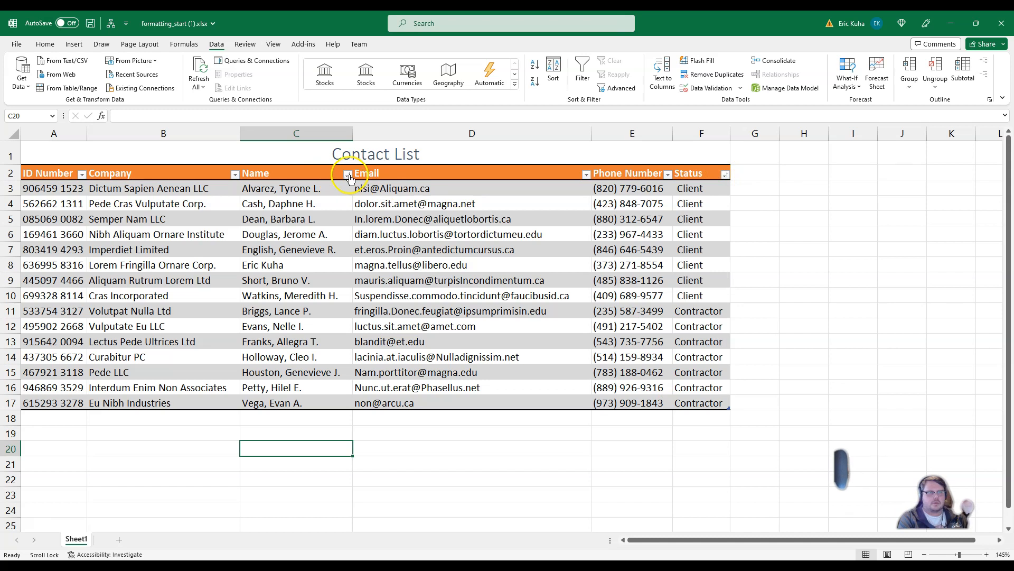
left_click(235, 175)
left_click(214, 191)
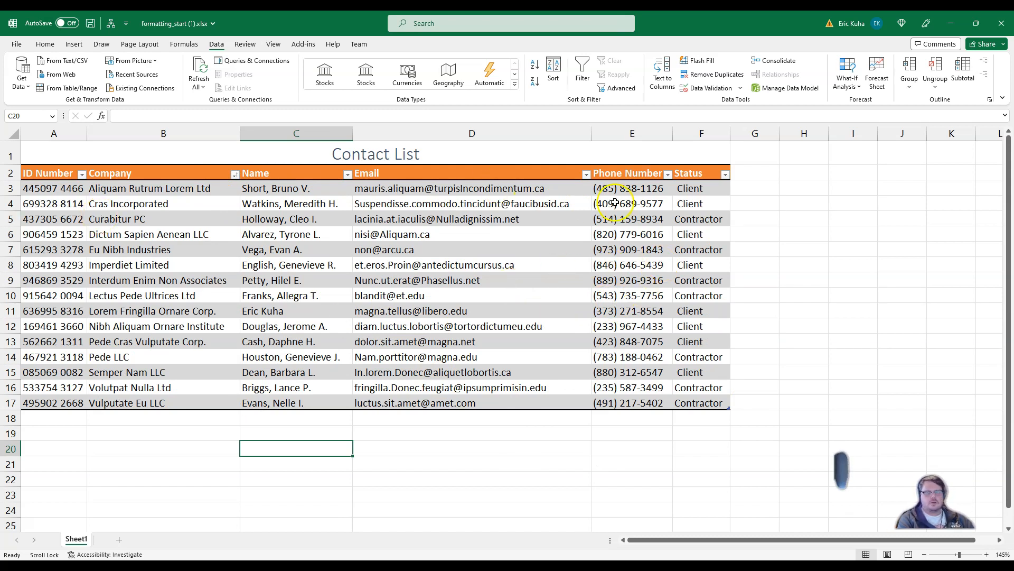
left_click(726, 174)
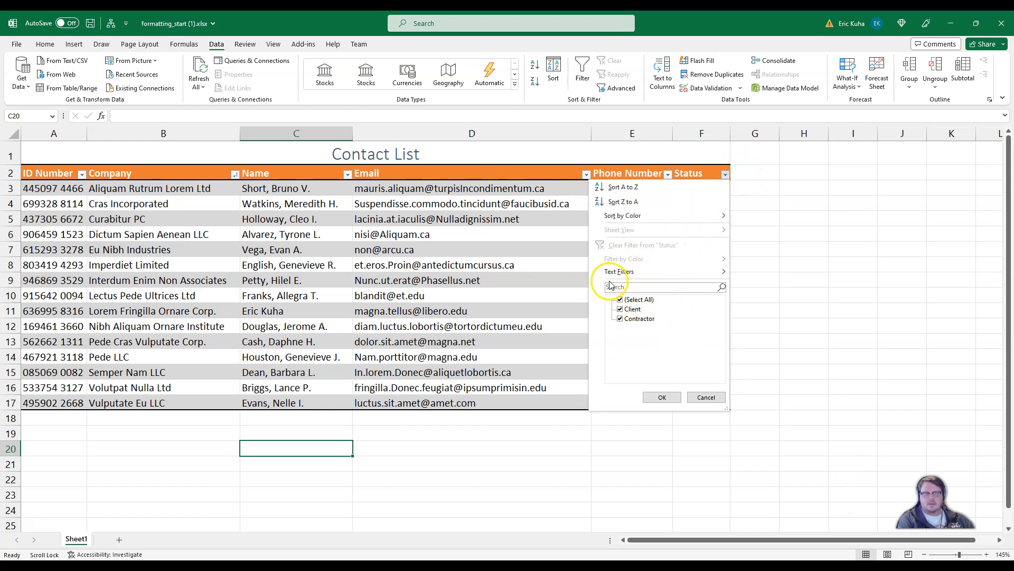
left_click(706, 397)
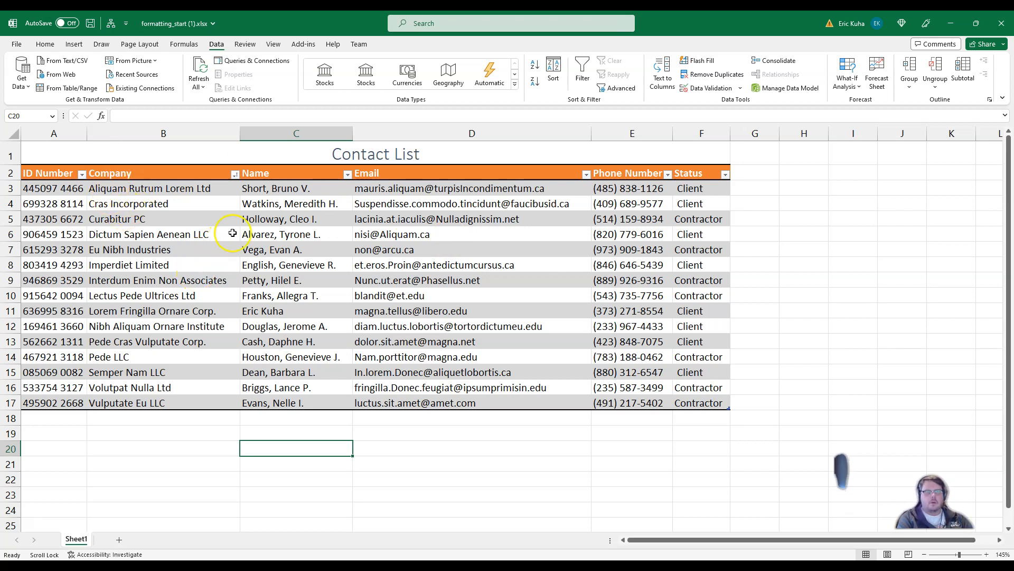
Step: Insert a slicer for the Status column of the contact table
left_click(73, 44)
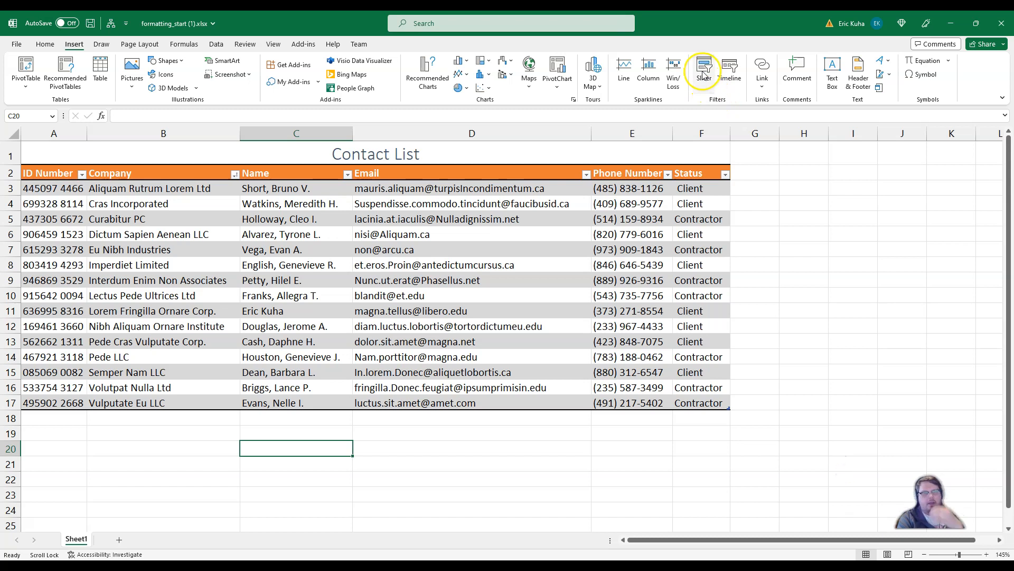
left_click(323, 244)
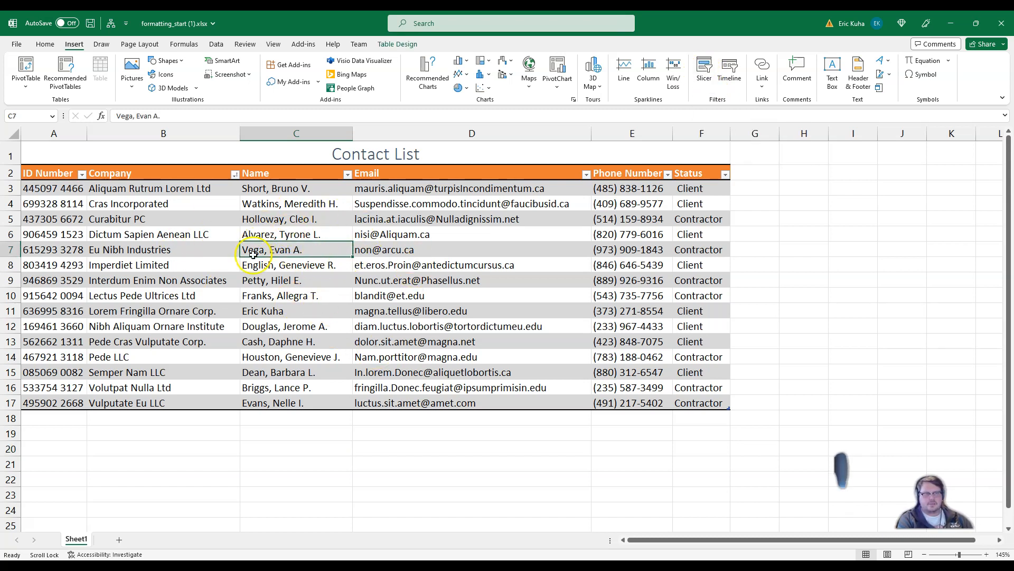
left_click(708, 72)
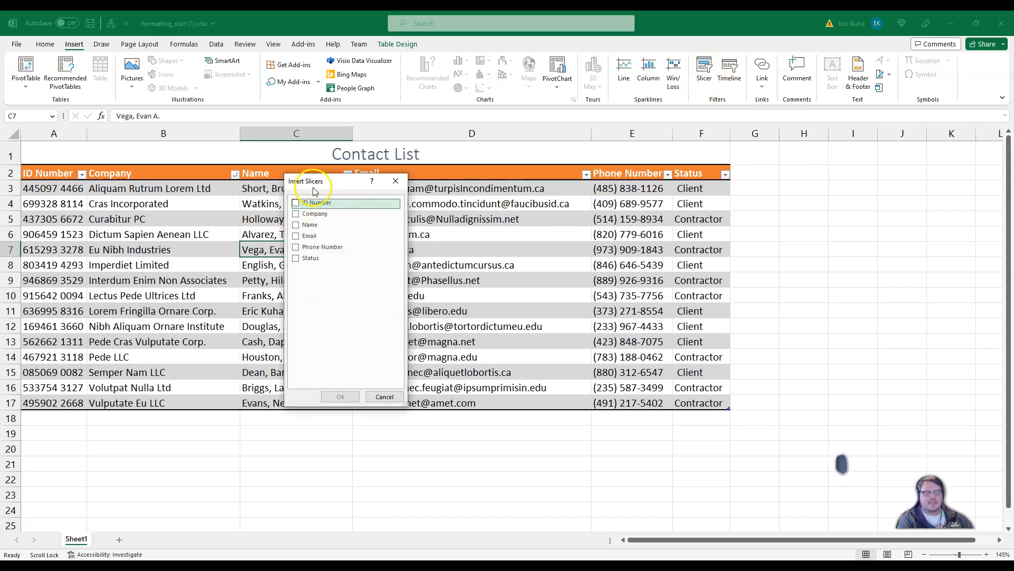
left_click_drag(321, 183, 522, 211)
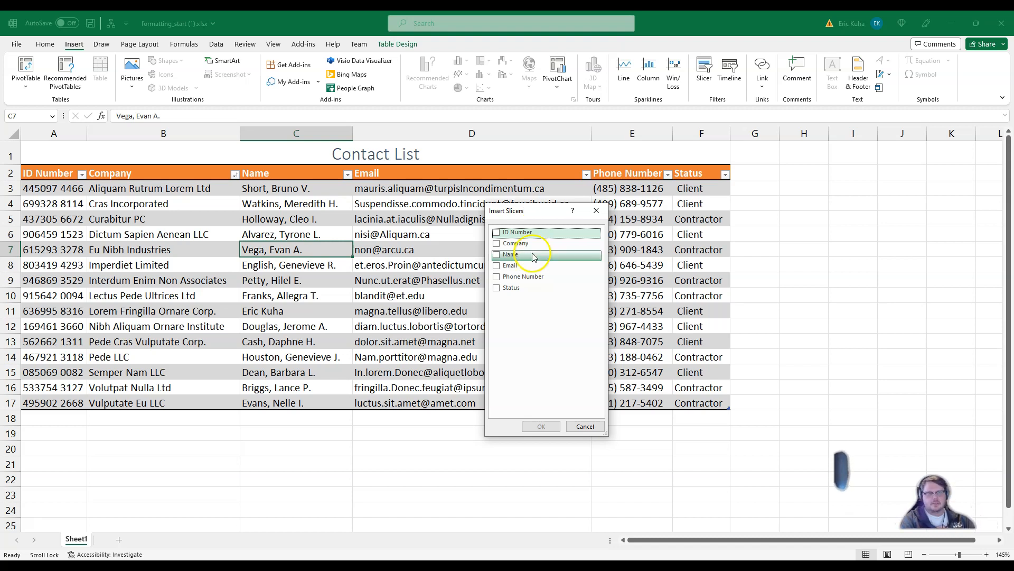
left_click(496, 289)
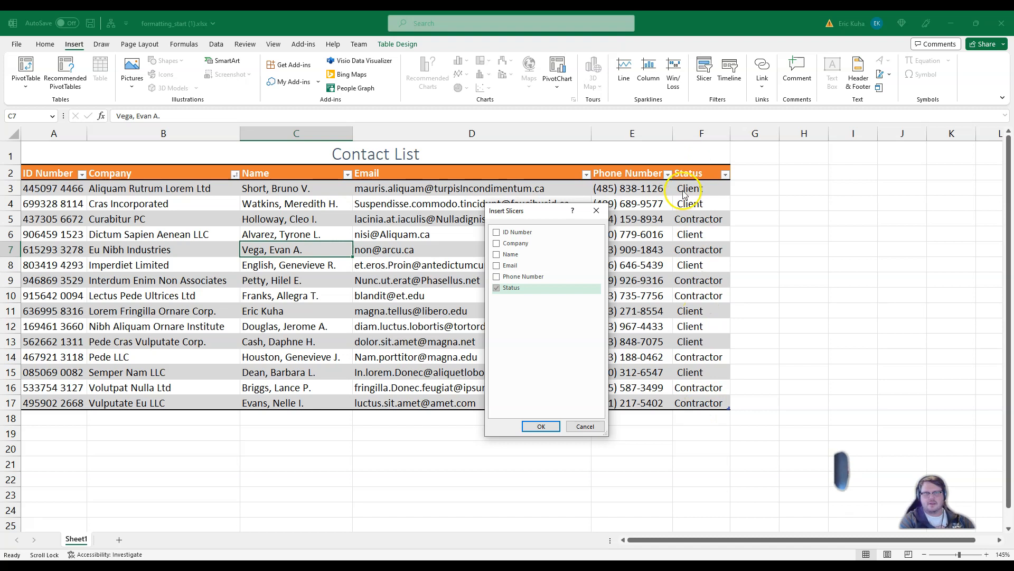
left_click(541, 428)
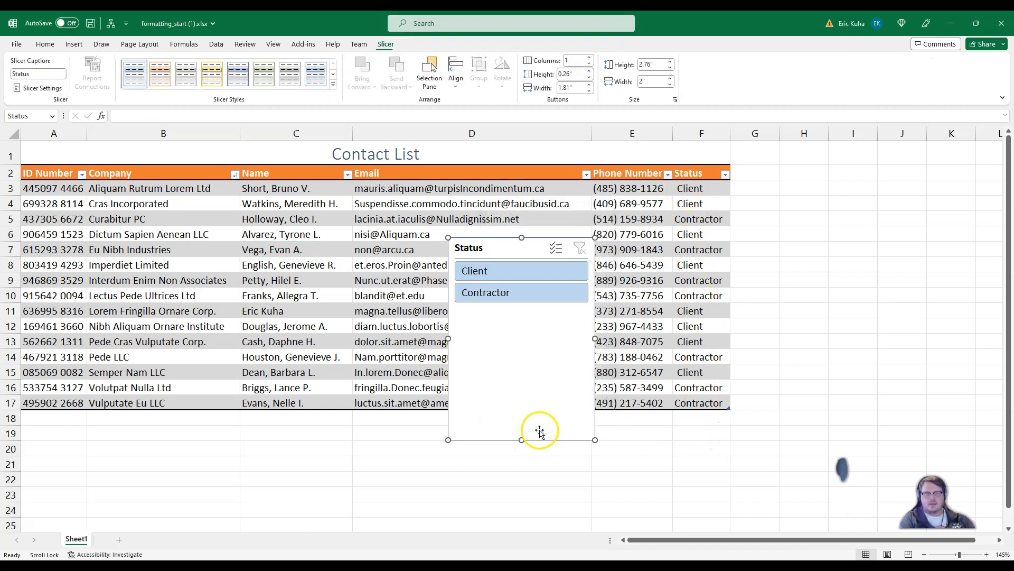
Step: Move the Status slicer to the empty cells right of the table and shrink it to about 1.54" high by 1.61" wide
left_click_drag(507, 183, 809, 188)
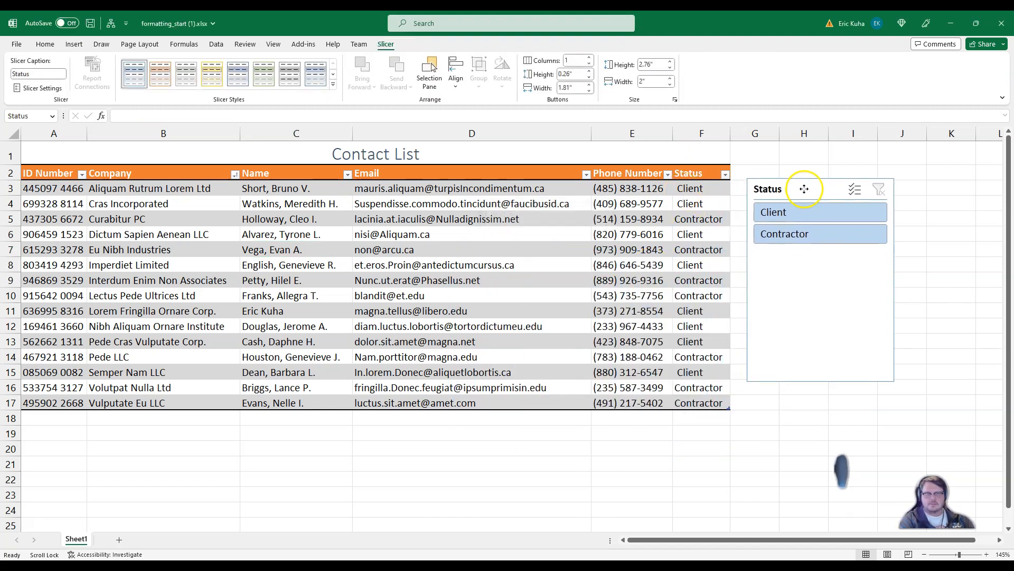
left_click_drag(898, 384, 869, 291)
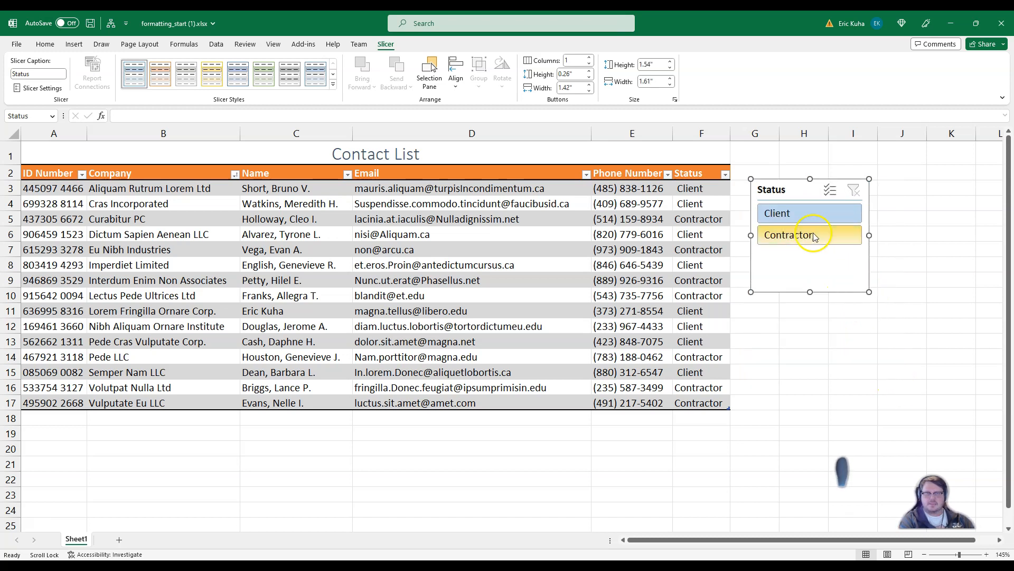
Step: Filter the table with the Status slicer to Client, Contractor and Client again, and clear the filter
left_click(785, 215)
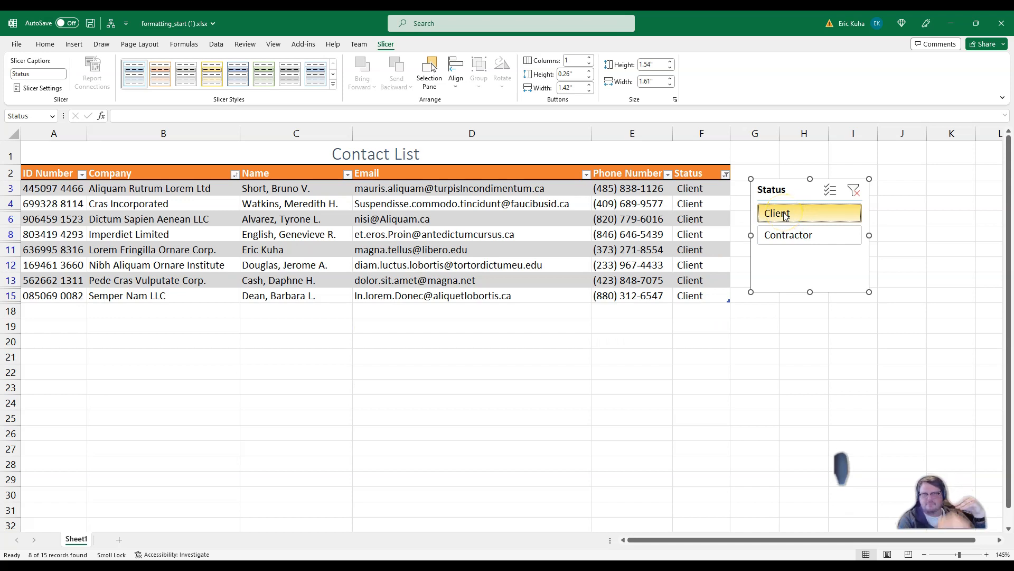
left_click(768, 238)
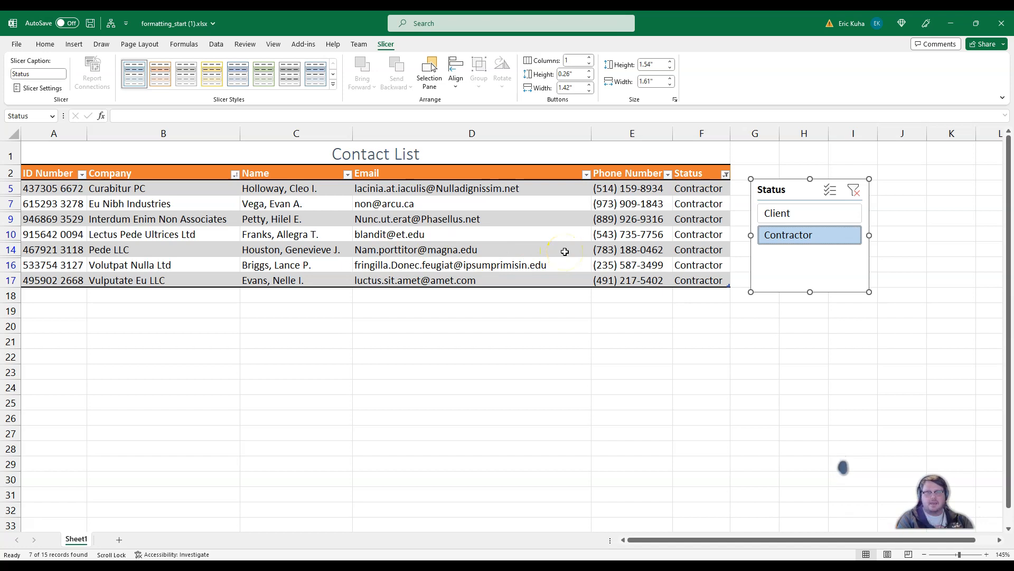
left_click(799, 212)
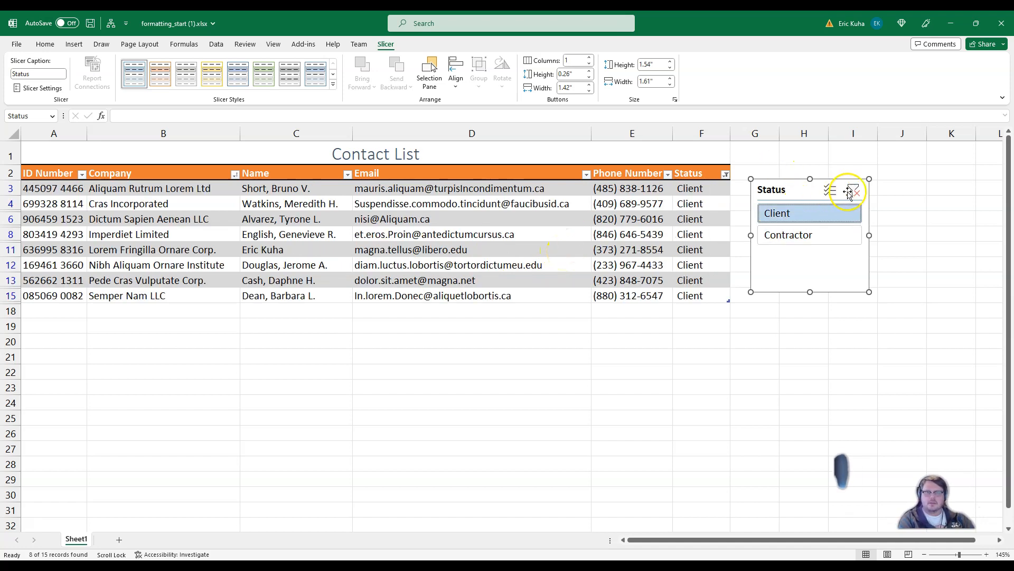
left_click(852, 194)
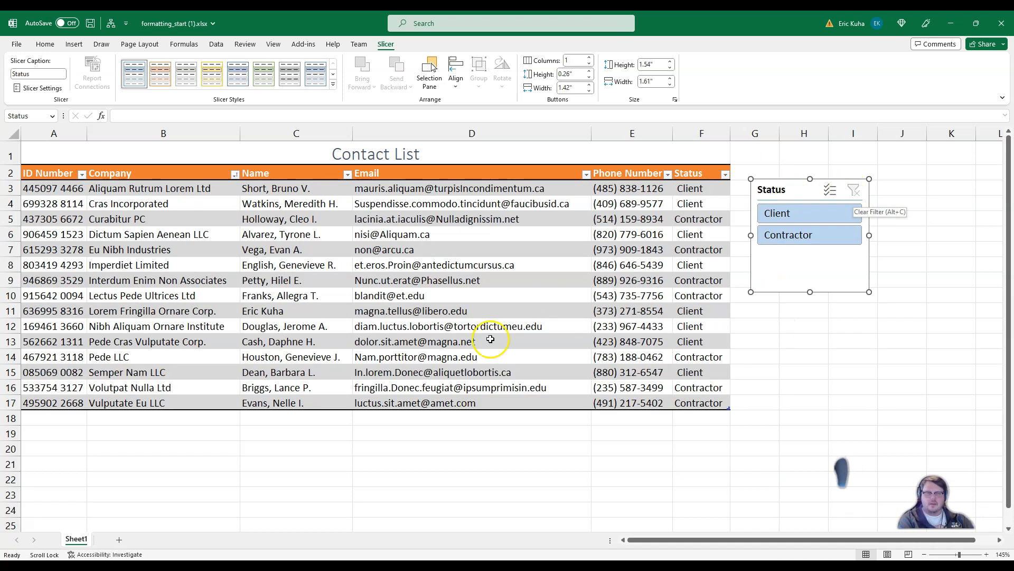
Step: Resize the Status slicer to about 1.63" high by 1.42" wide
left_click_drag(870, 292, 855, 299)
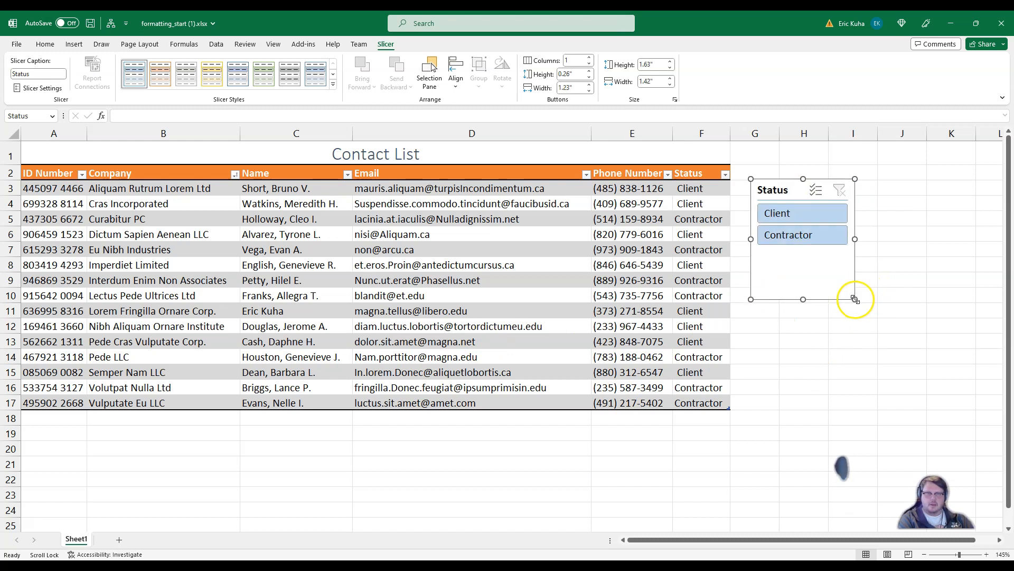